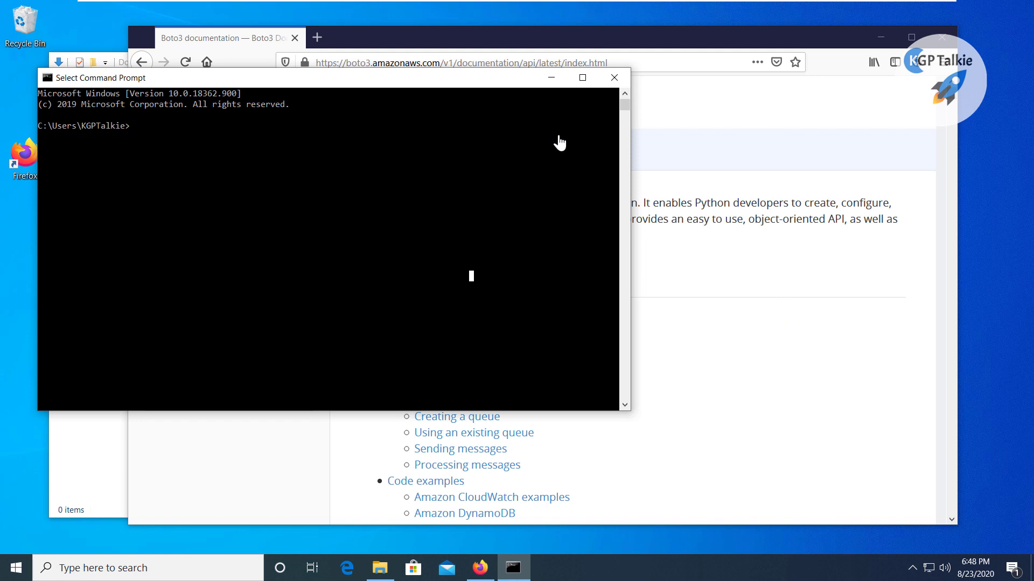
Step: Search the web for "python download" in a new Firefox tab and open the python.org downloads page
left_click(425, 42)
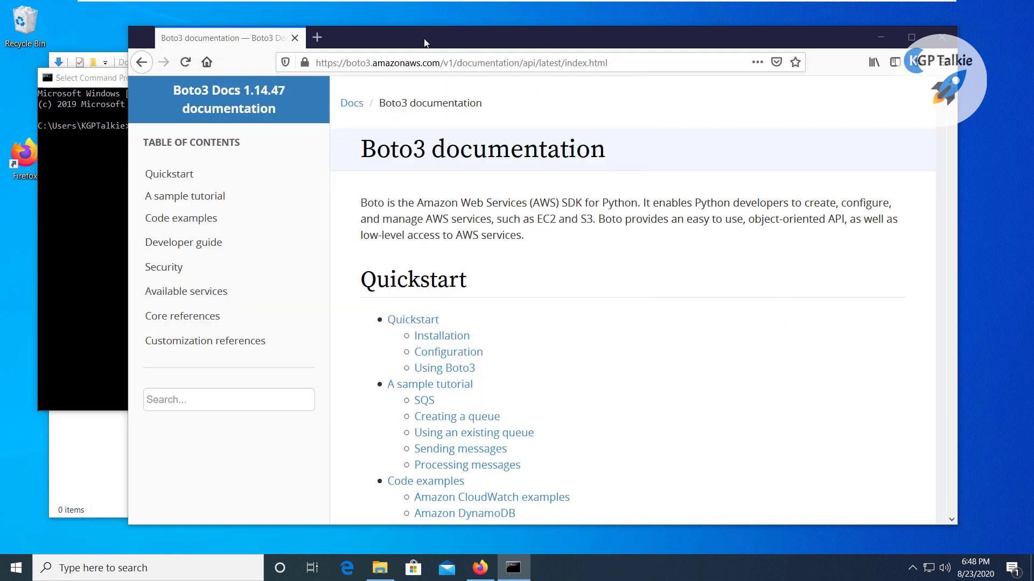
left_click(318, 36)
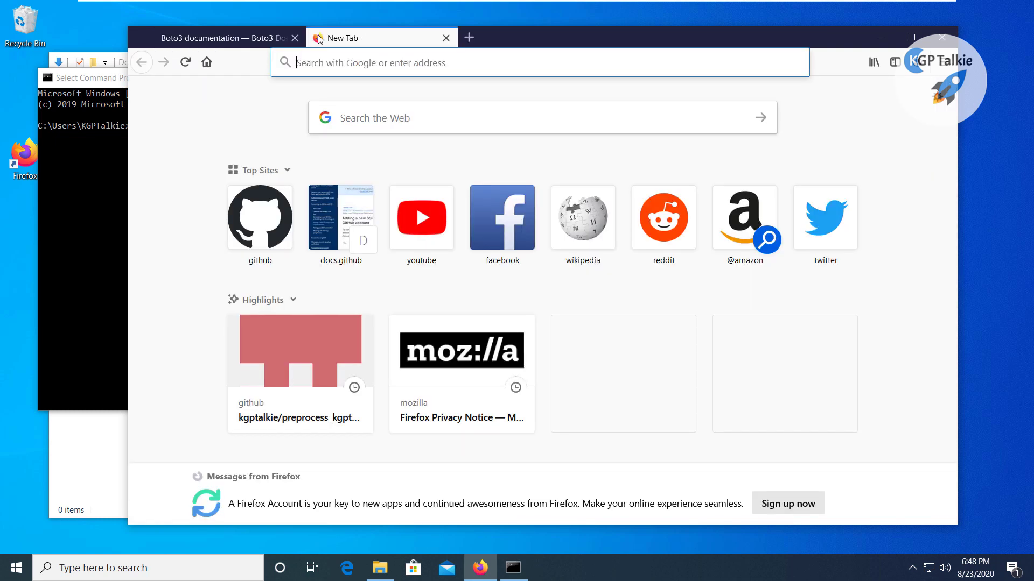
type("python")
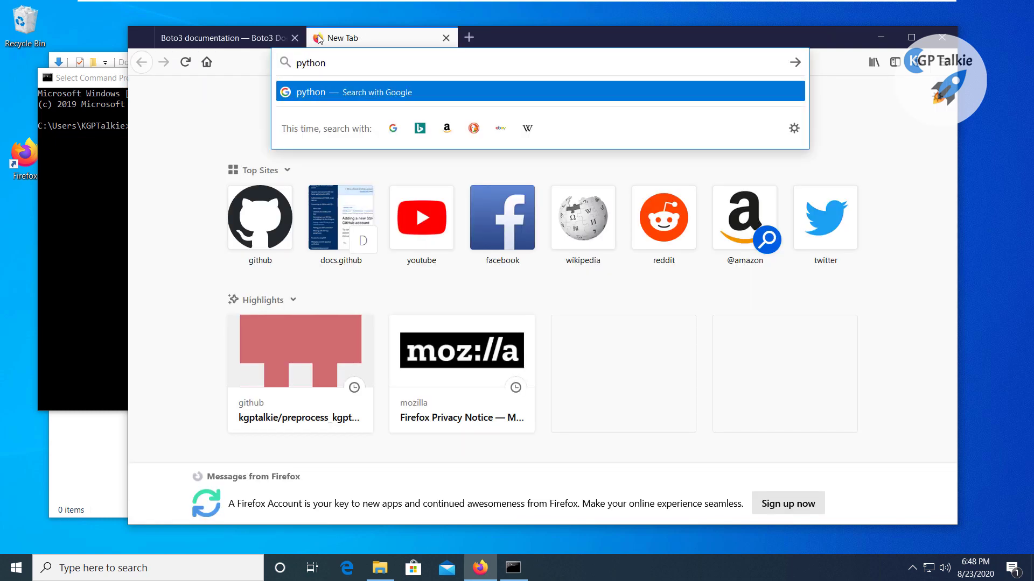
key("Down")
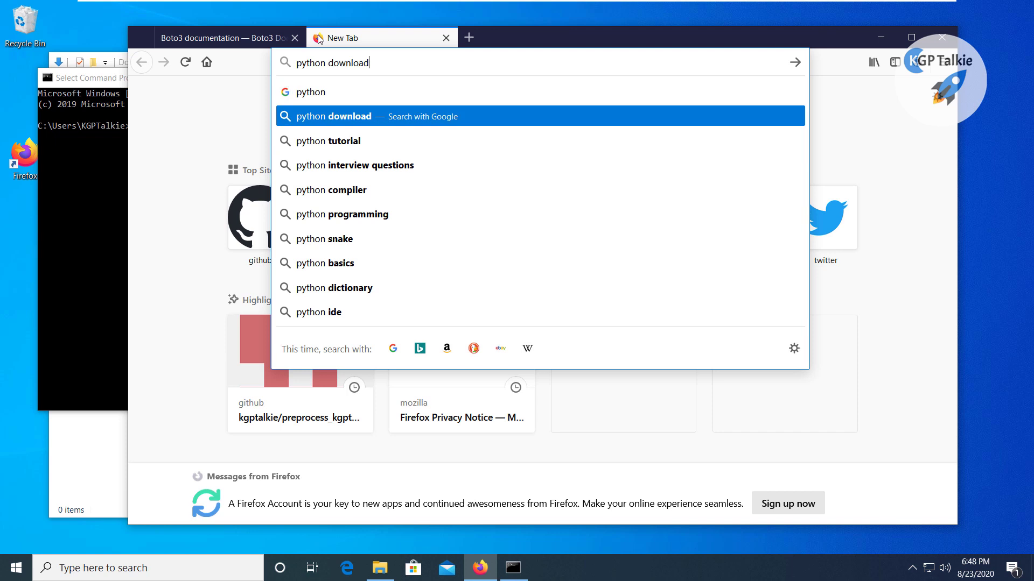
key("Return")
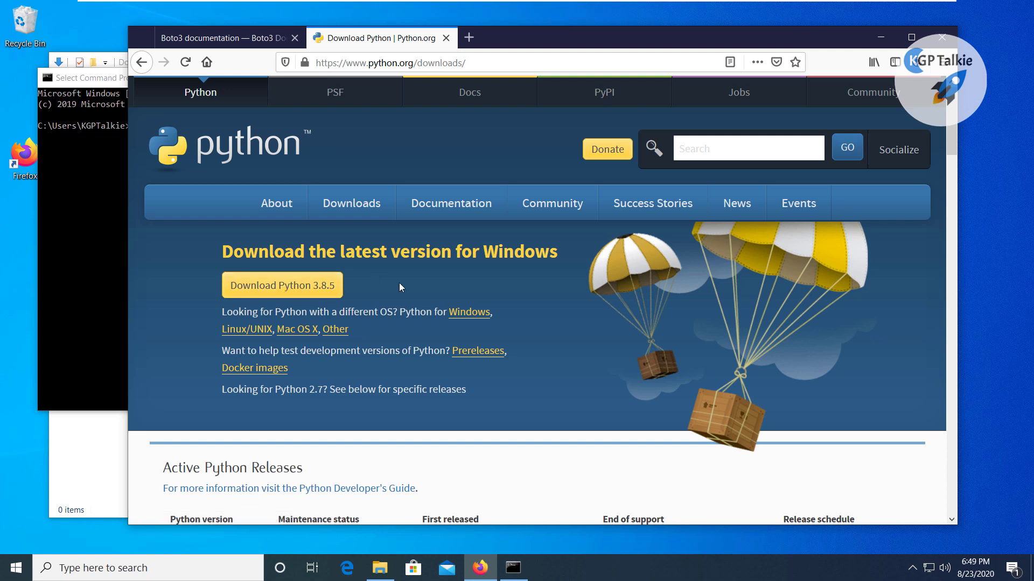
Step: Download the Python 3.8.5 Windows installer, save the file, and check that its download has completed
left_click(273, 291)
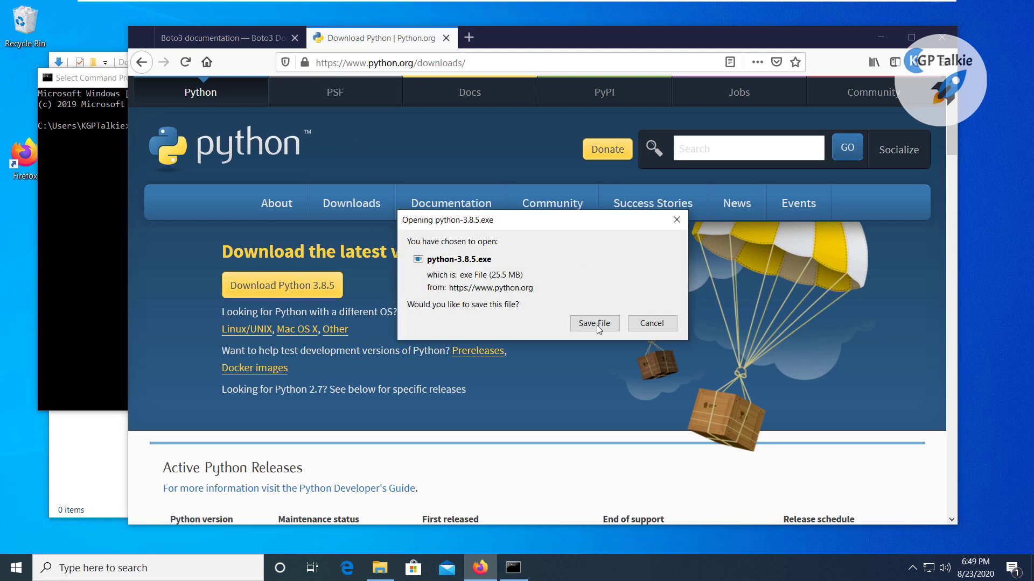
left_click(595, 322)
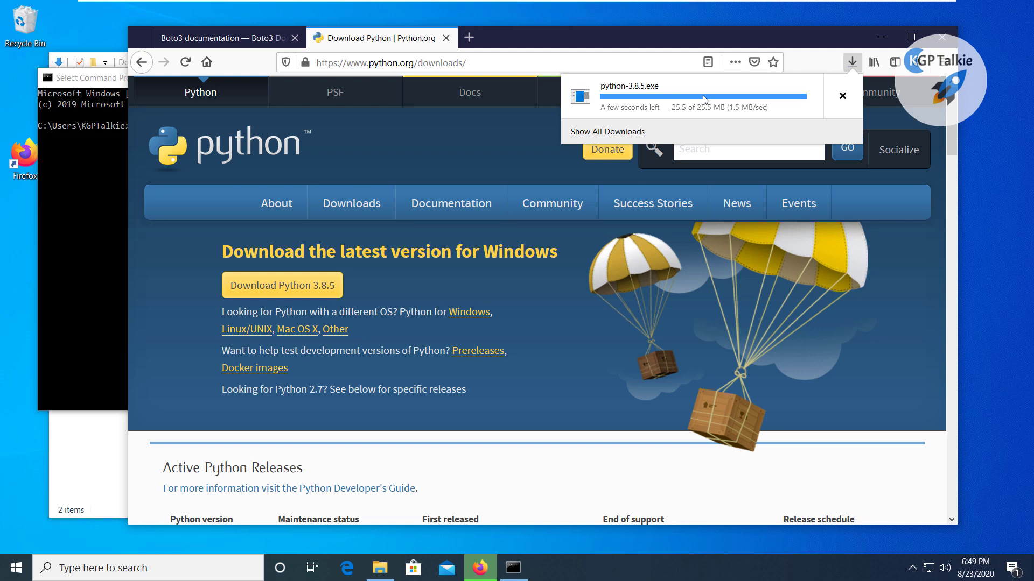
mouse_move(770, 218)
left_click(380, 565)
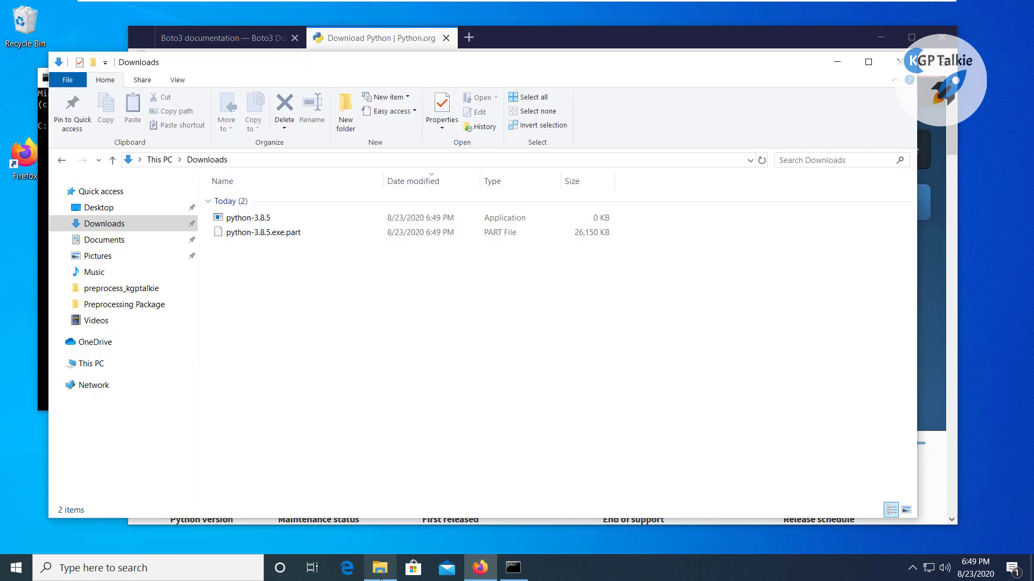
left_click(272, 215)
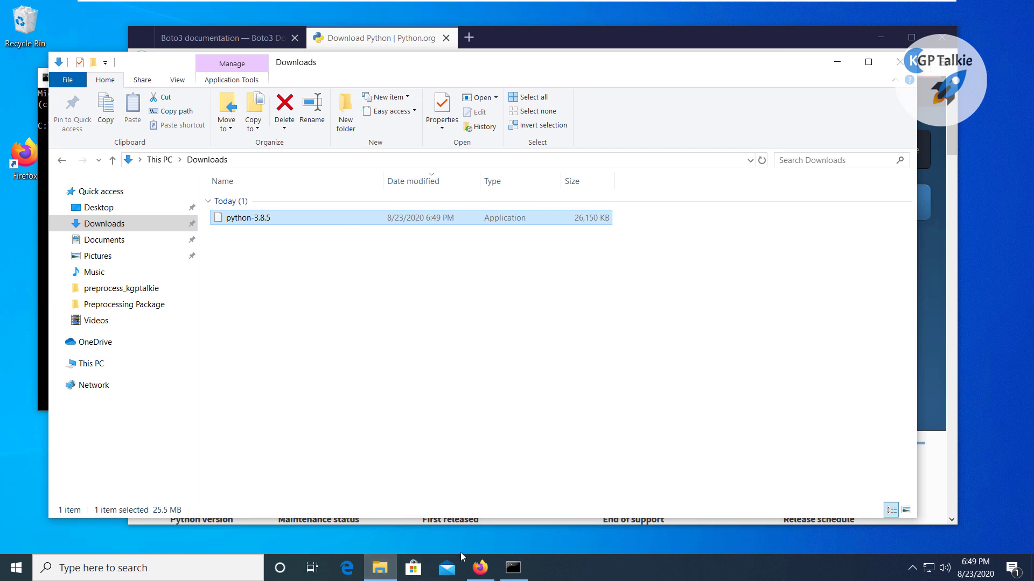
left_click(483, 573)
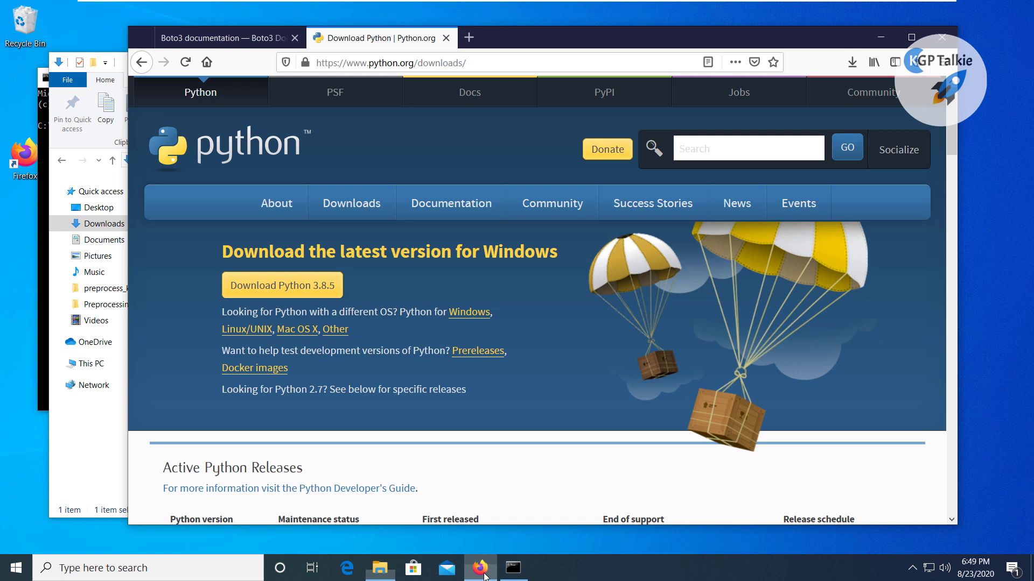
left_click(853, 63)
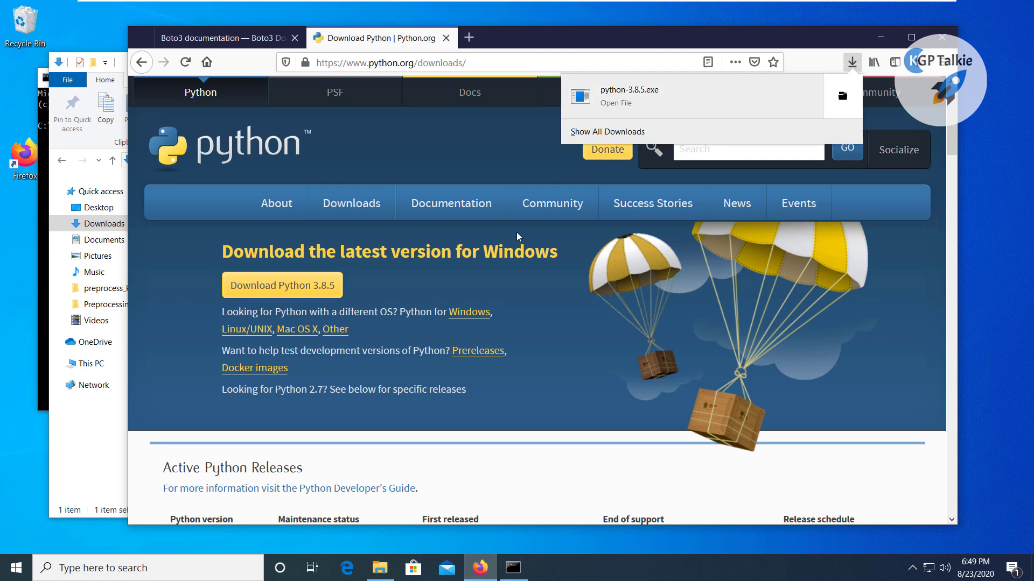
Step: Run the python-3.8.5 installer from the Downloads folder, add Python 3.8 to PATH, and start the default installation with permission granted
left_click(379, 571)
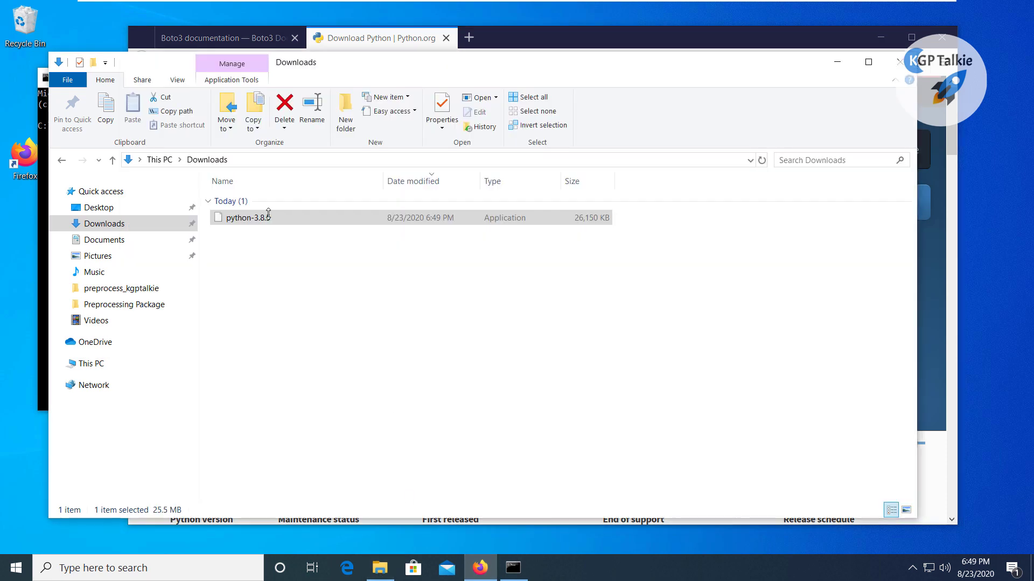
double_click(300, 218)
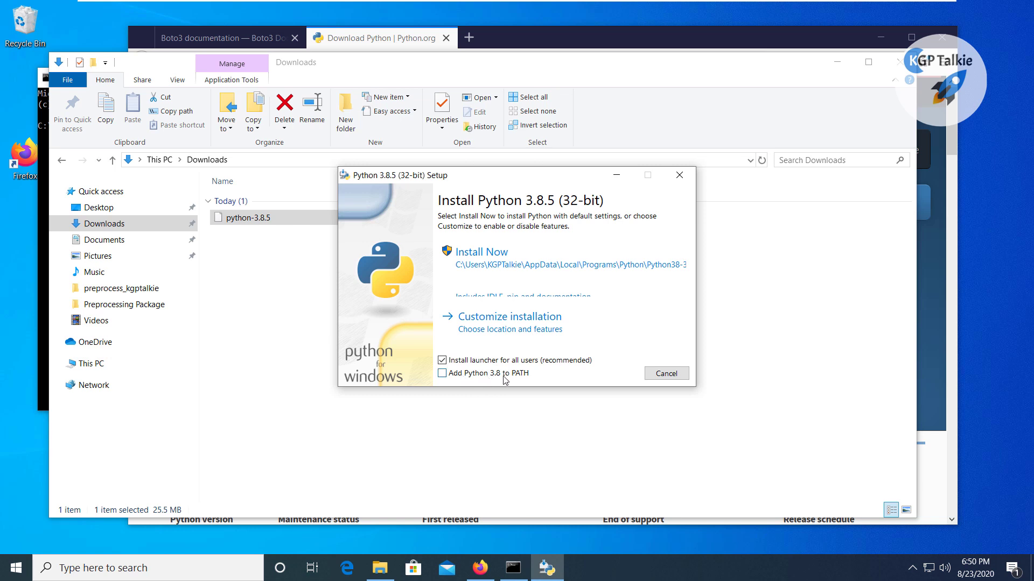
left_click(445, 375)
left_click(538, 253)
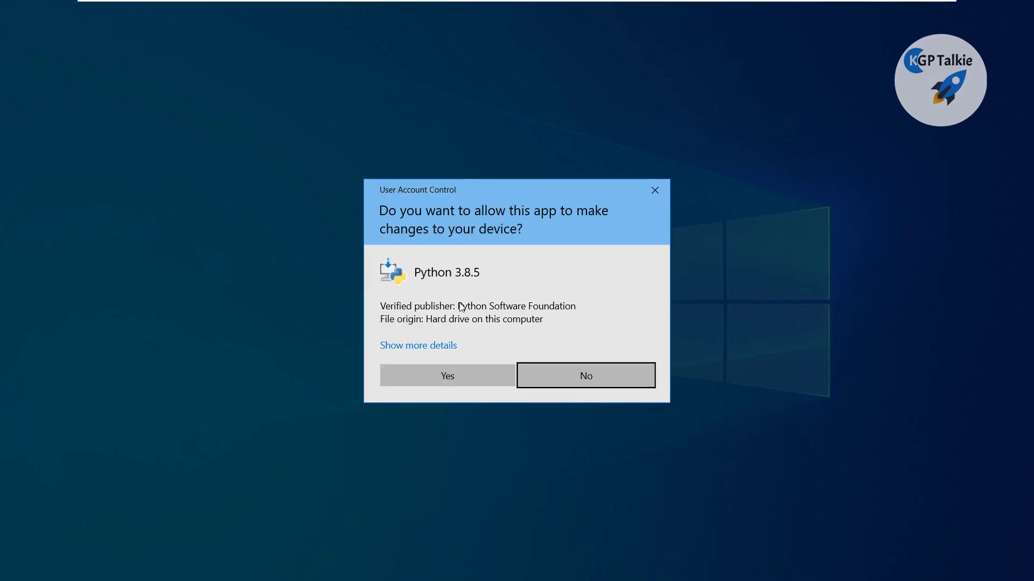
left_click(436, 378)
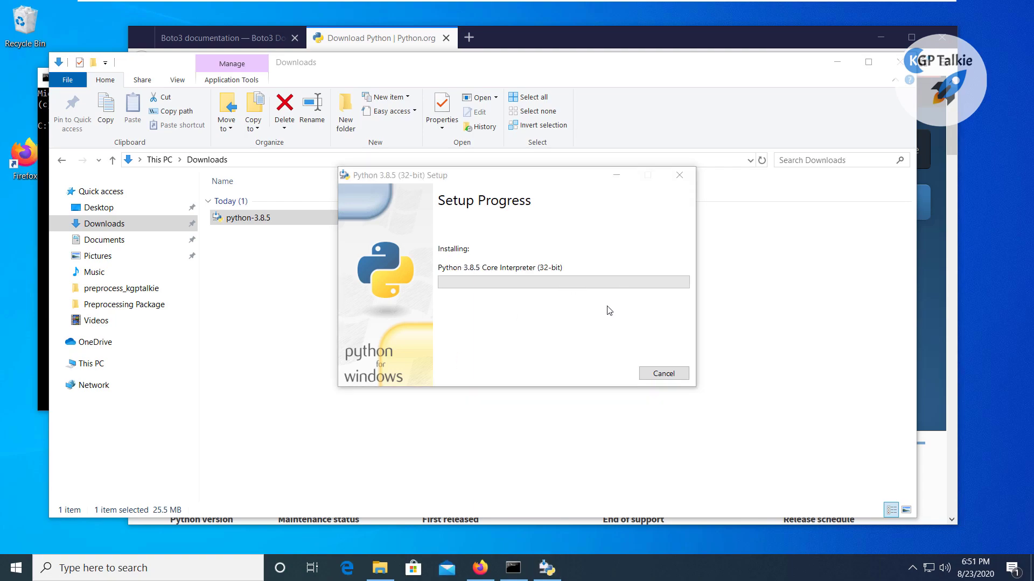
Step: Open the Windows System settings and arrange the Settings and Python setup windows so both can be seen
right_click(10, 575)
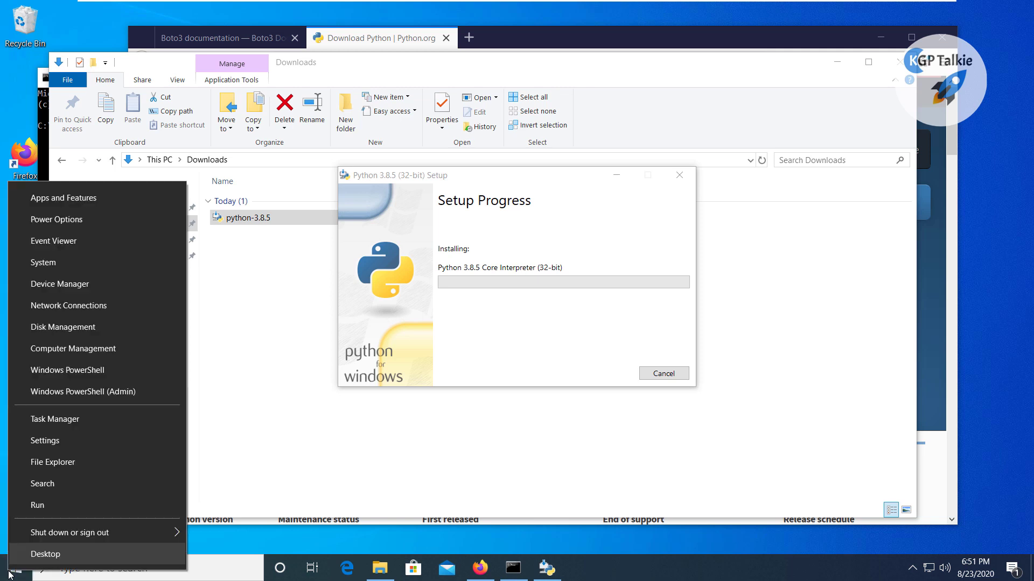
left_click(69, 263)
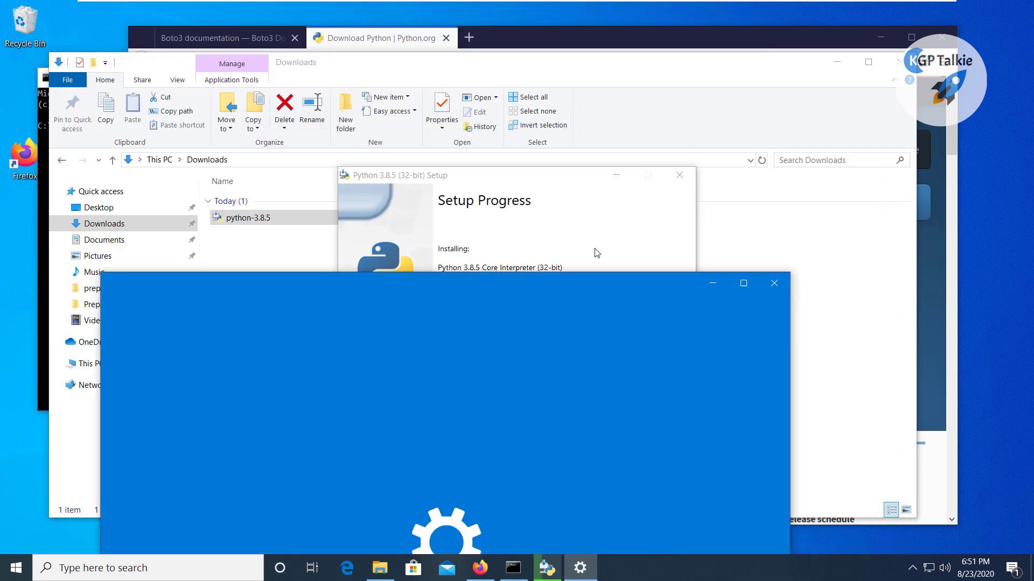
left_click_drag(599, 286, 523, 43)
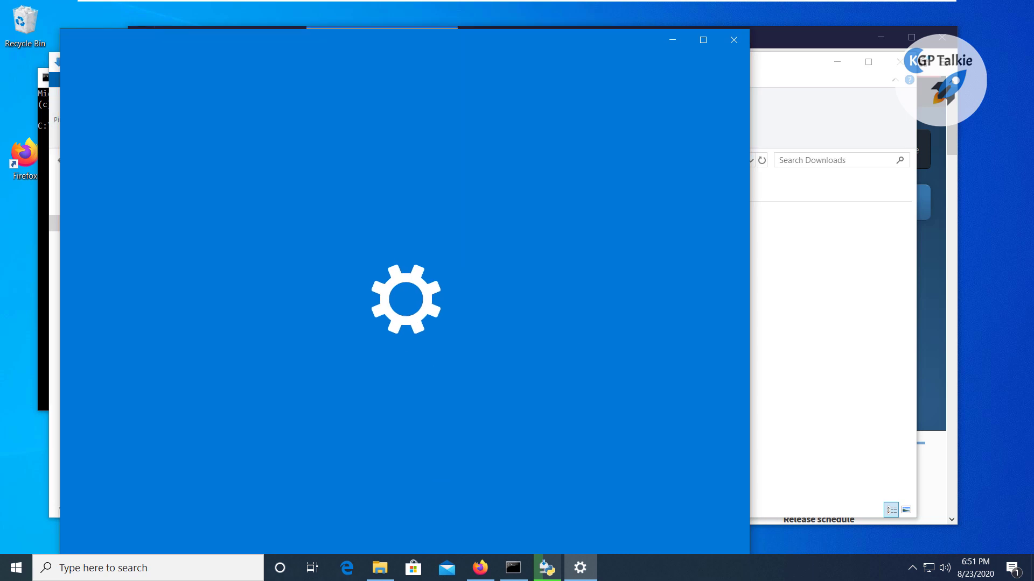
left_click(547, 568)
left_click_drag(490, 180, 728, 175)
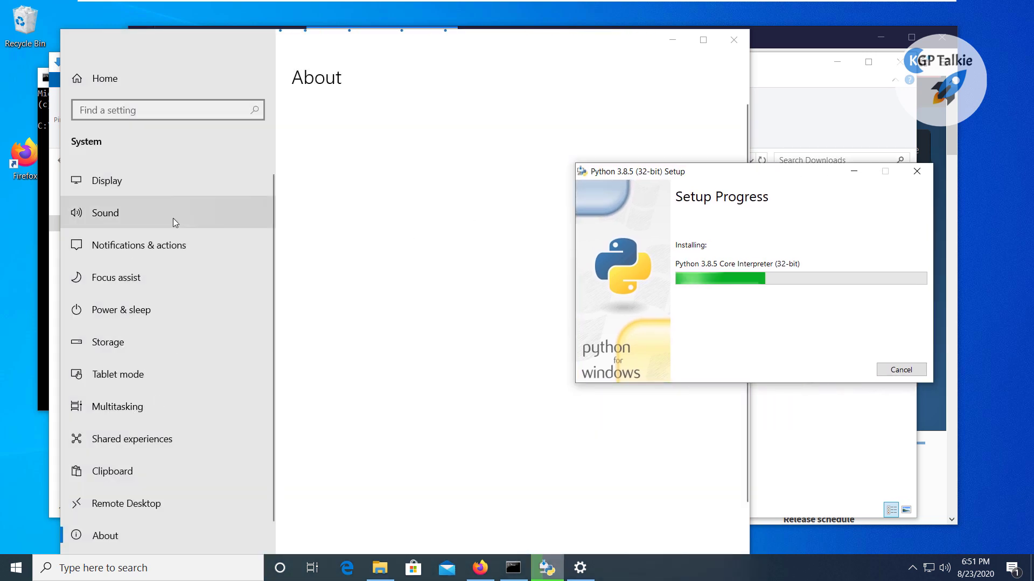
Step: Search the settings for "path" and open the Environment Variables dialog through the system environment variables entry
left_click(130, 111)
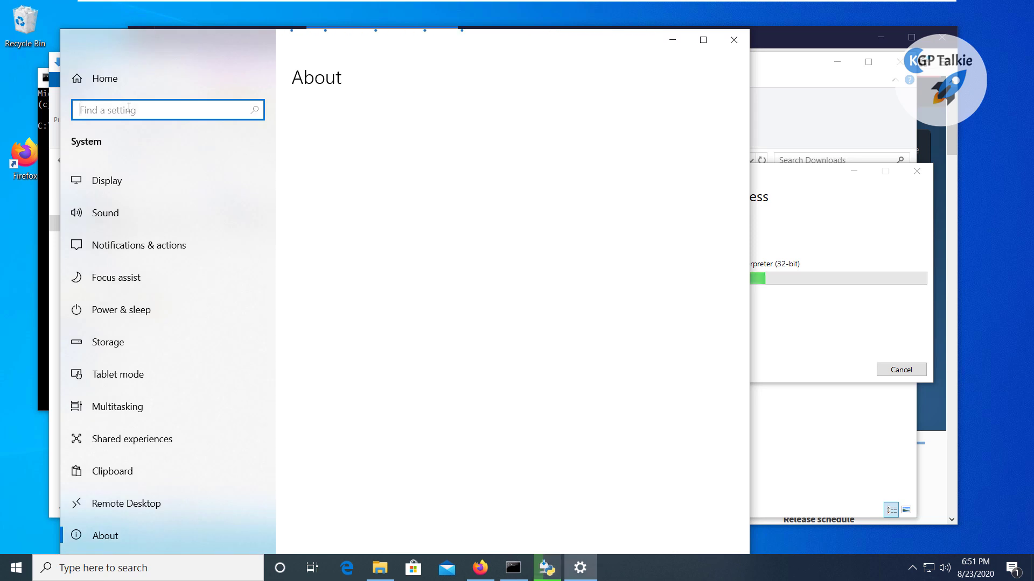
type("path")
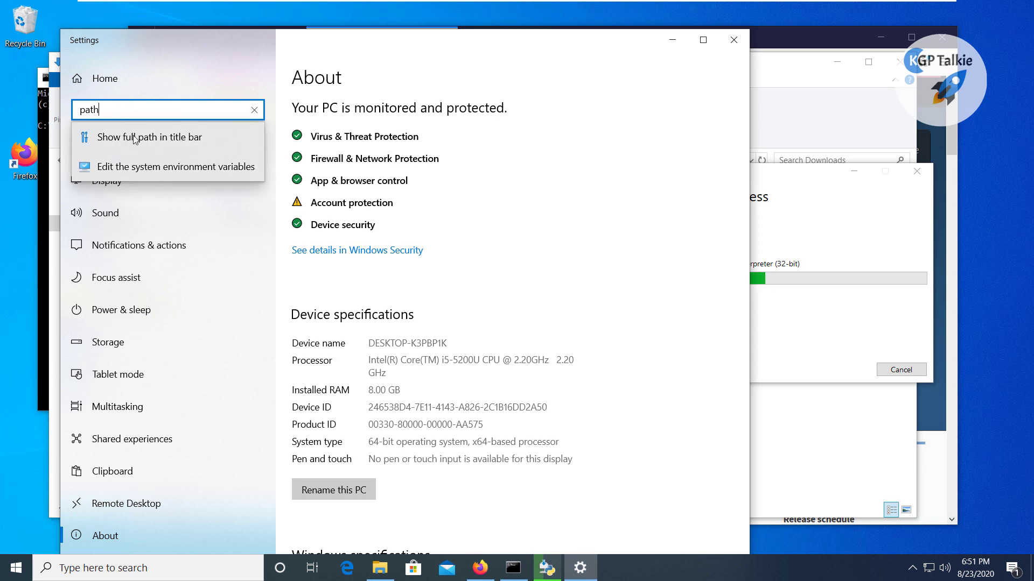
left_click(143, 172)
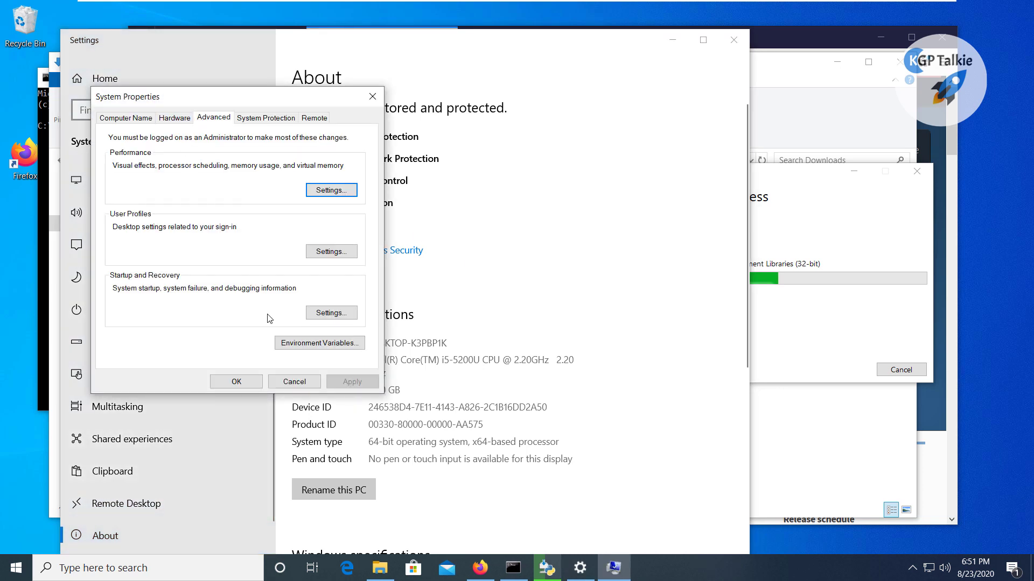
left_click(312, 347)
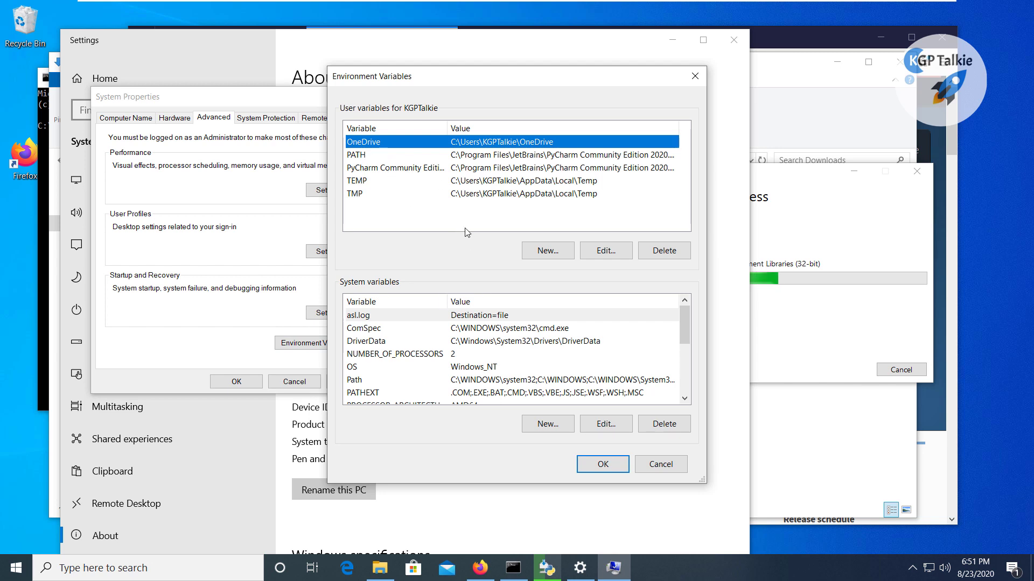
Step: Examine the user PATH and system Path variables, viewing the system Path entries without changing them
left_click(475, 156)
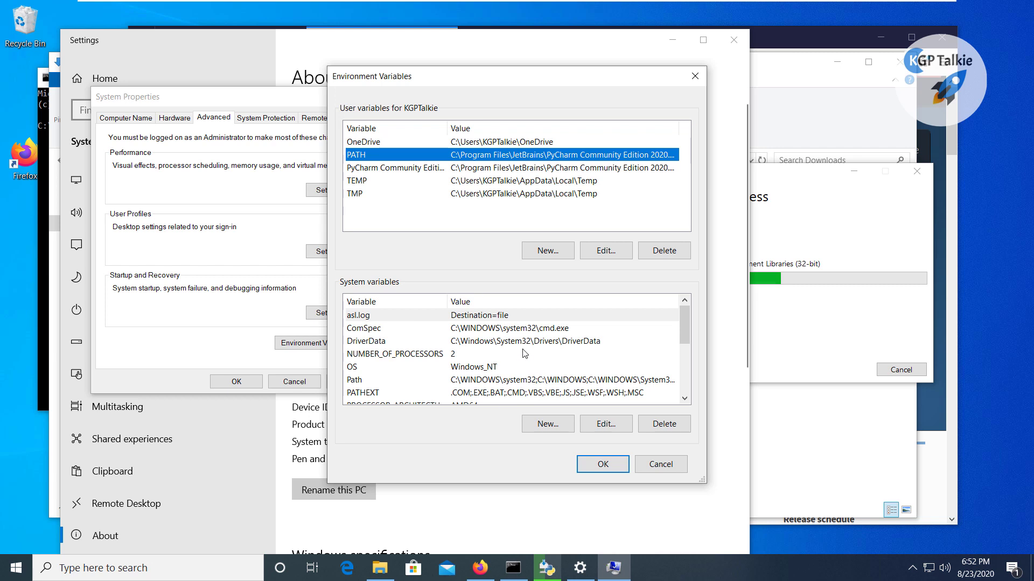
left_click(501, 380)
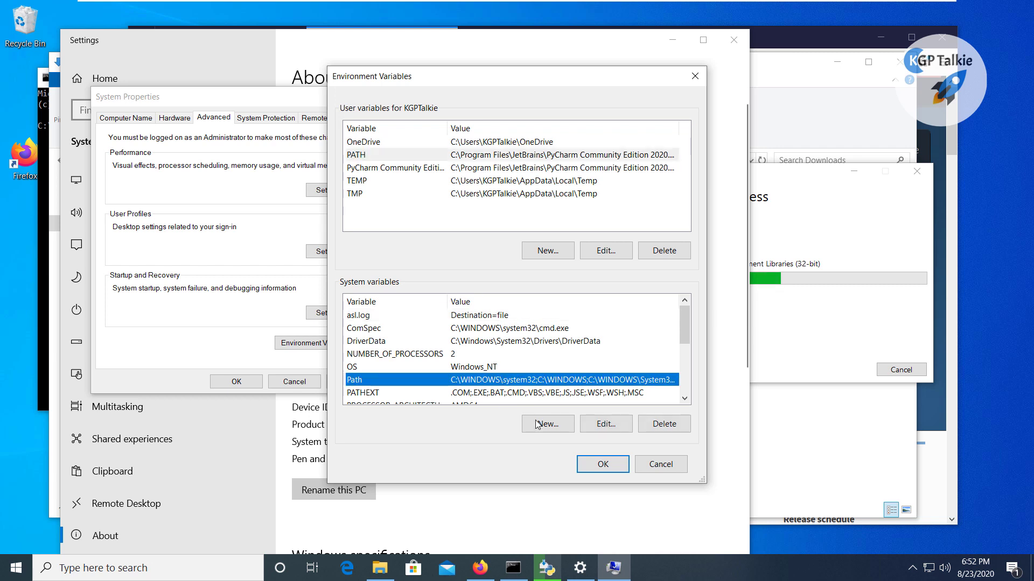
scroll(533, 369, "down", 1)
scroll(533, 369, "up", 1)
scroll(533, 369, "down", 3)
scroll(533, 369, "up", 2)
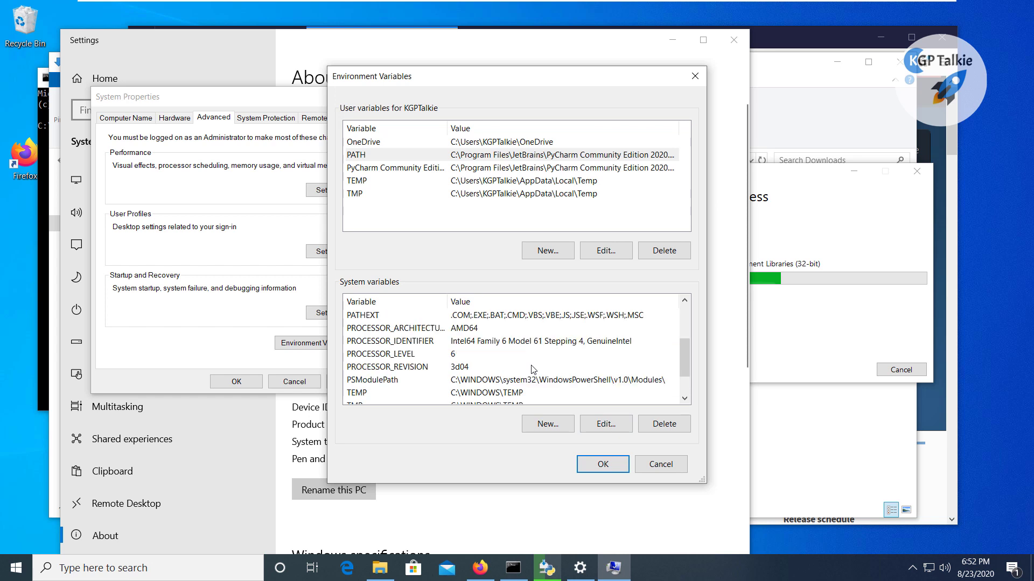
left_click(606, 424)
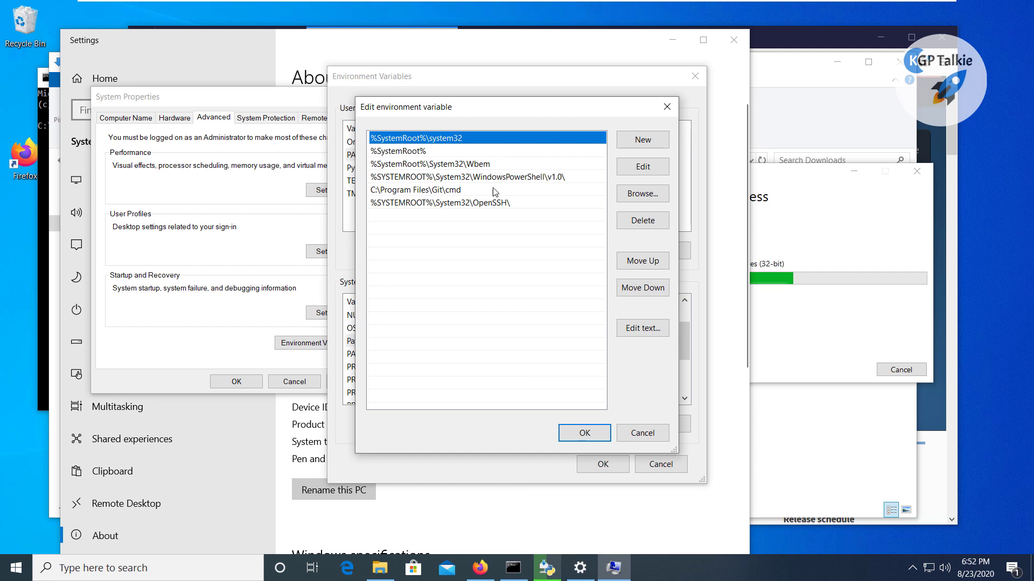
left_click(667, 107)
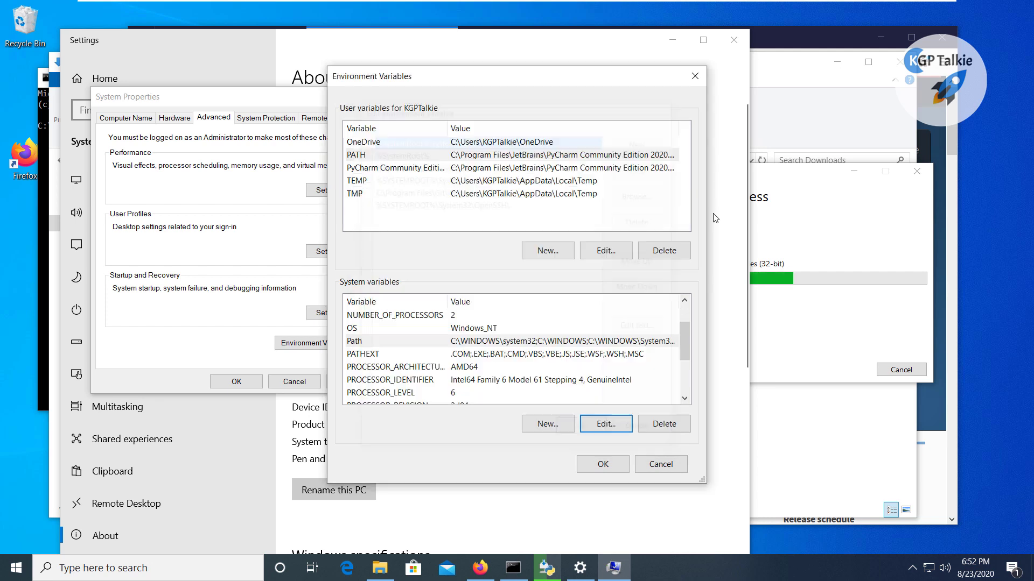
Step: Monitor the Python 3.8.5 setup progress, minimize the browser window, and close the setup once installation finishes
left_click(764, 269)
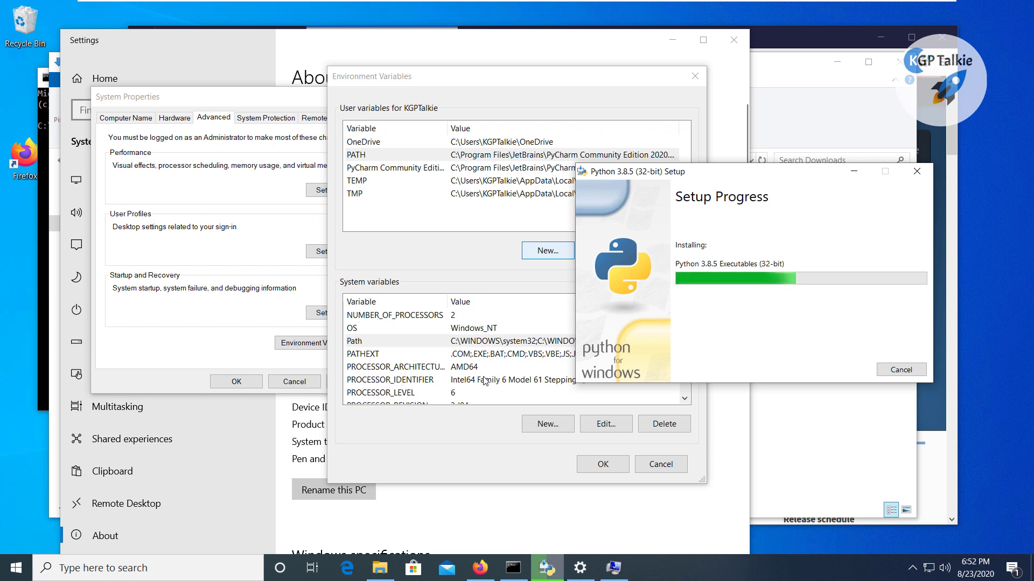
left_click(480, 568)
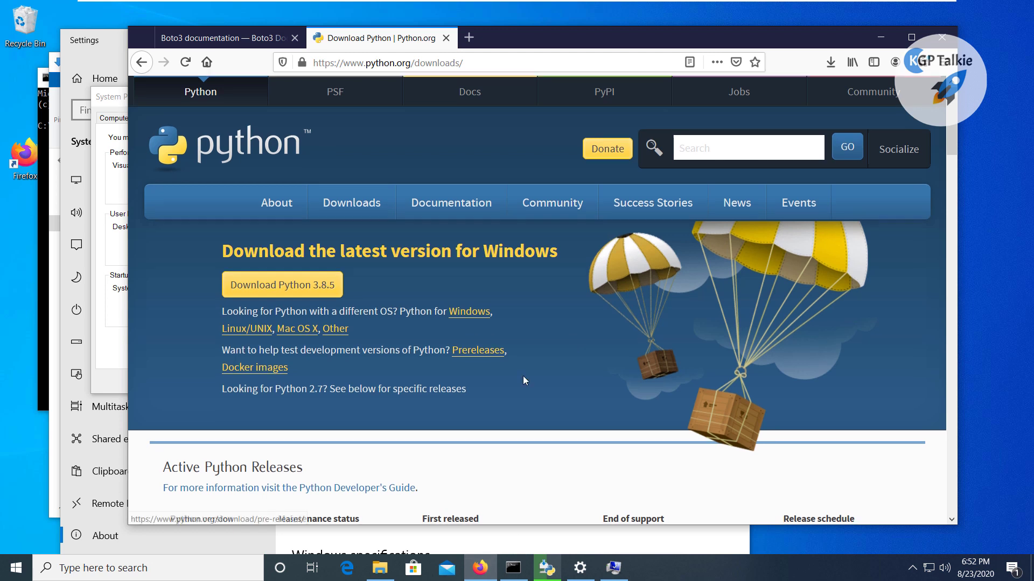
scroll(554, 517, "down", 6)
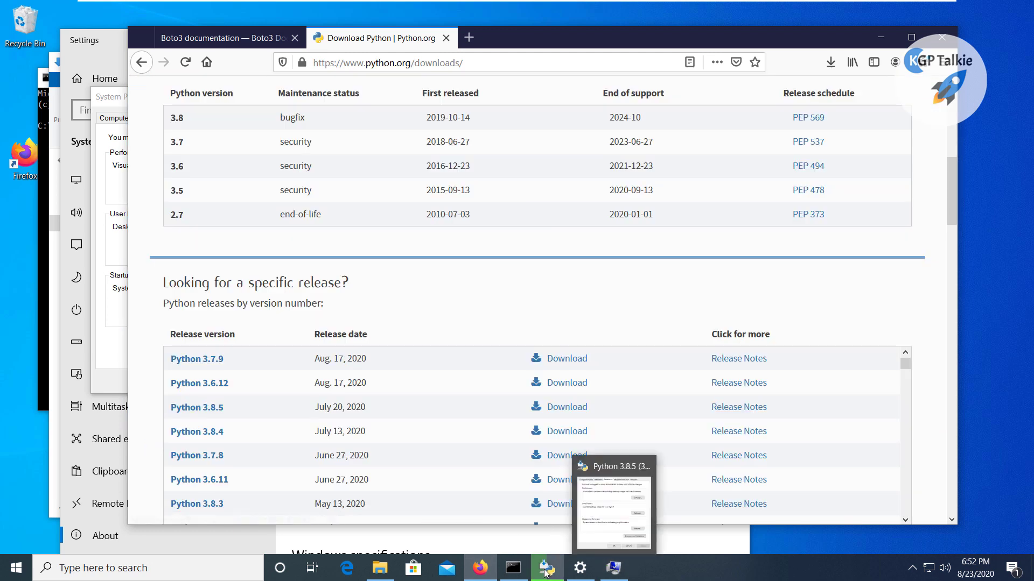
left_click(546, 572)
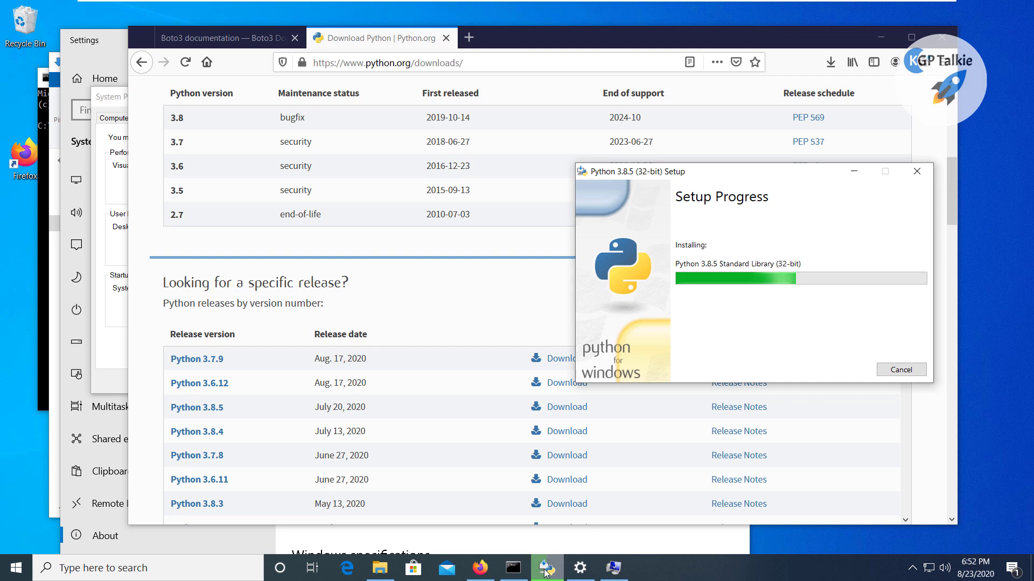
left_click(882, 42)
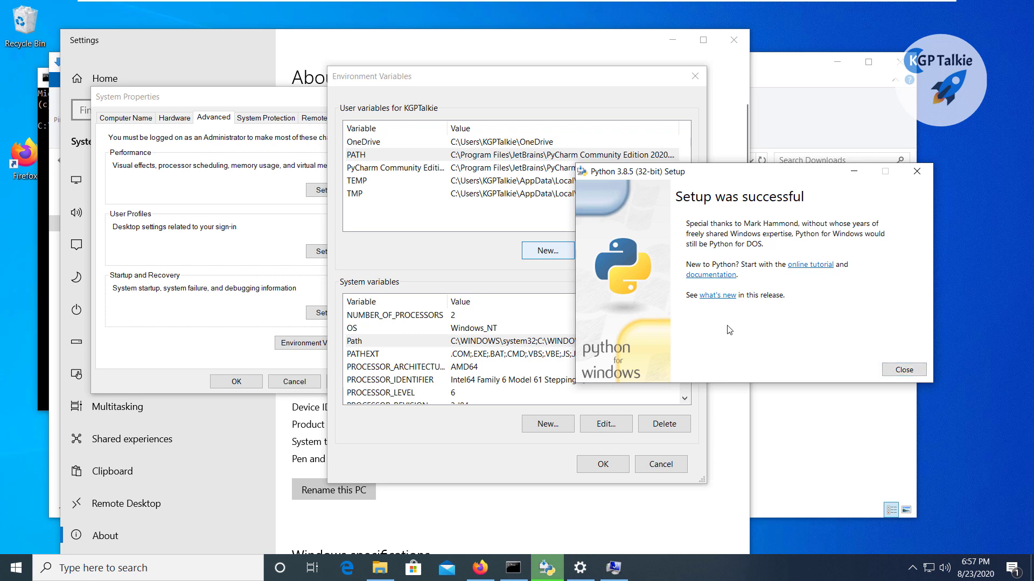
left_click(904, 370)
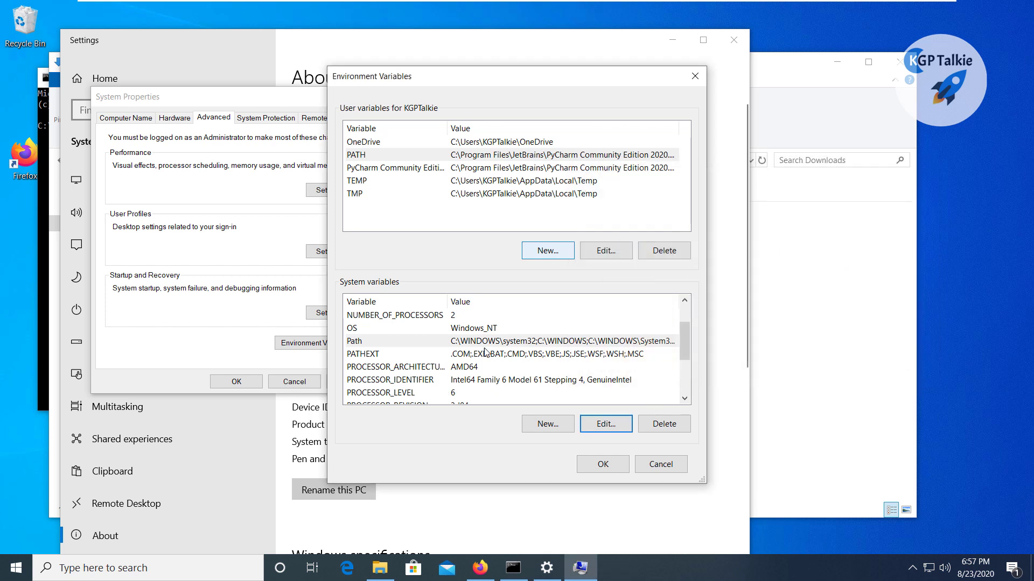
Step: Review the entries of the system Path variable and close the Environment Variables dialog without making changes
left_click(510, 344)
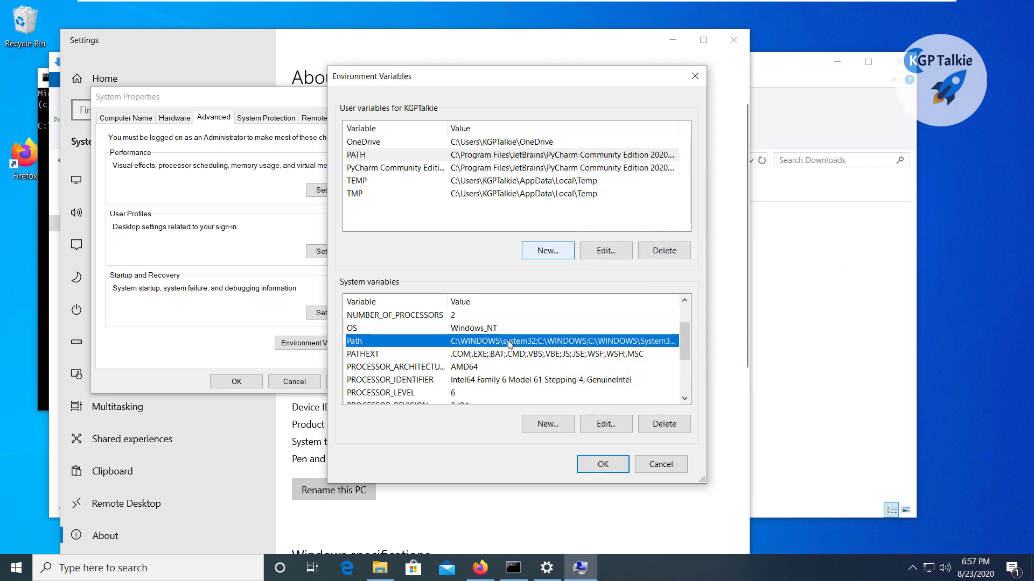
left_click(601, 423)
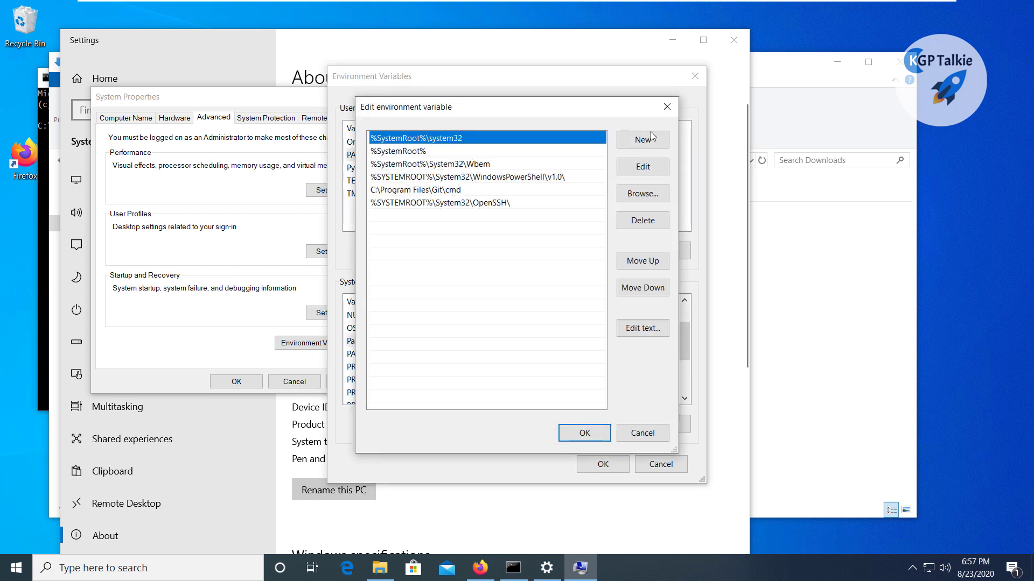
left_click(667, 107)
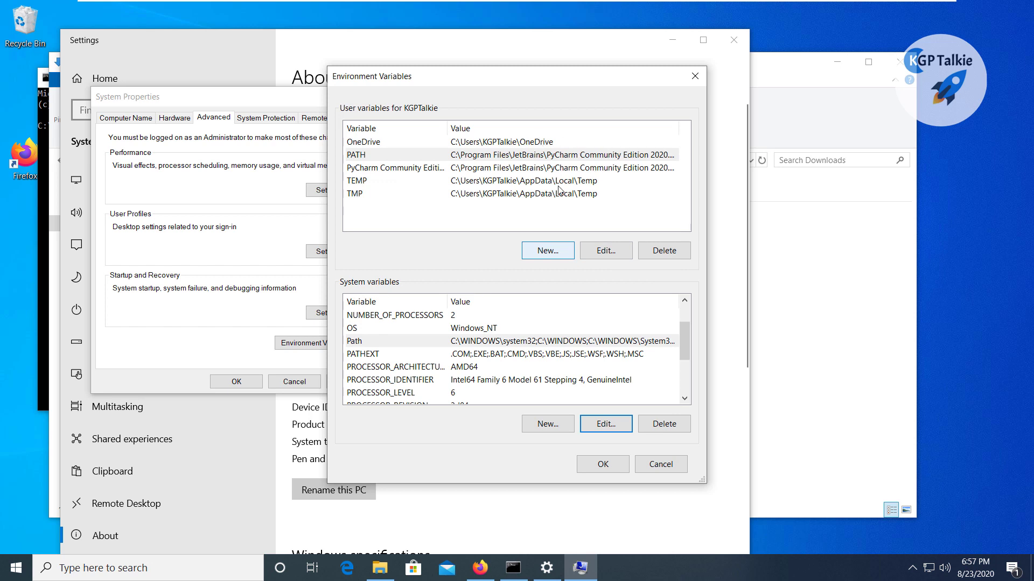
left_click(661, 463)
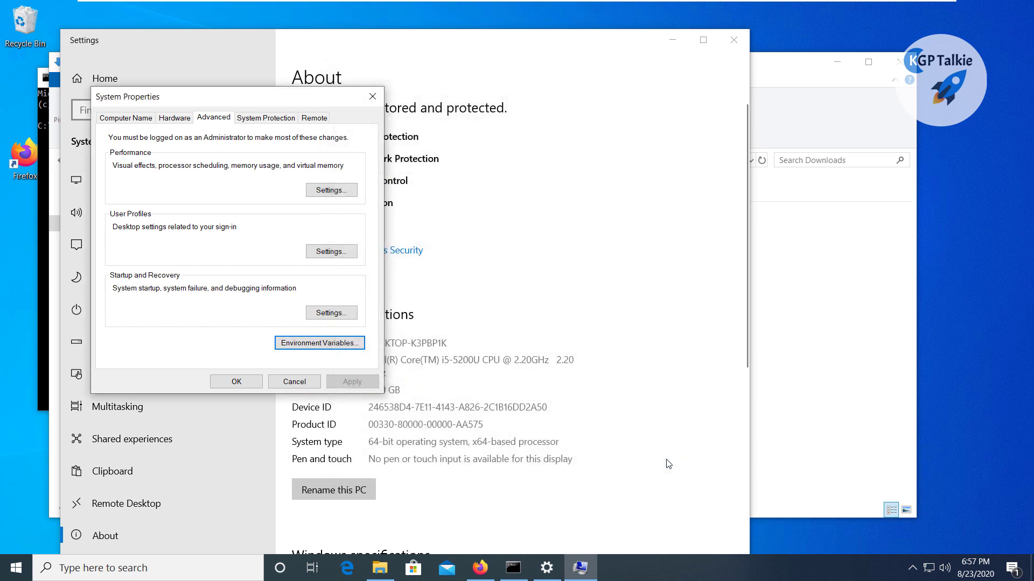
Step: Reopen Environment Variables, inspect the Python38-32 entries in the user PATH variable, and leave without saving changes
left_click(305, 345)
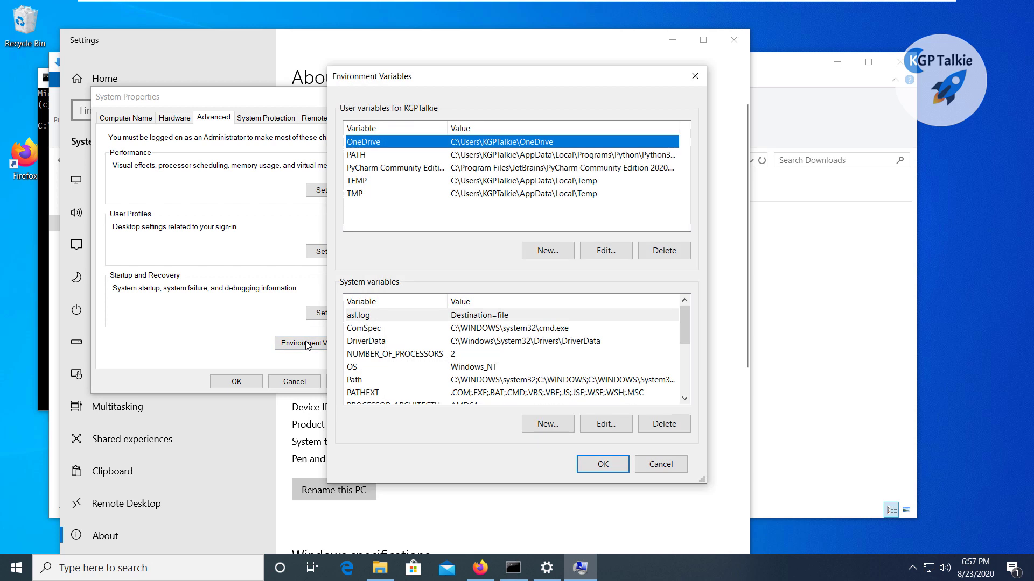
left_click(589, 157)
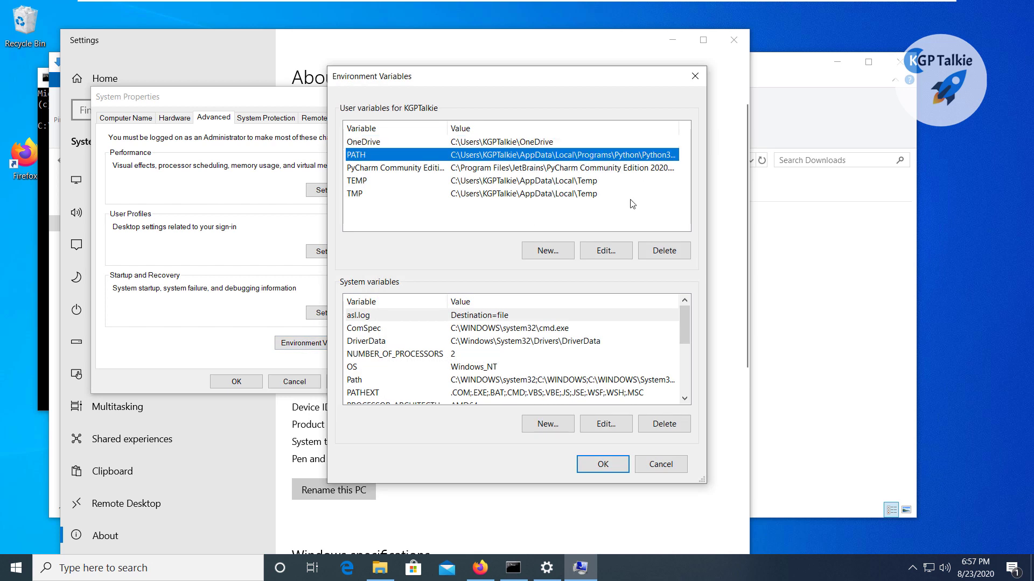
left_click(615, 251)
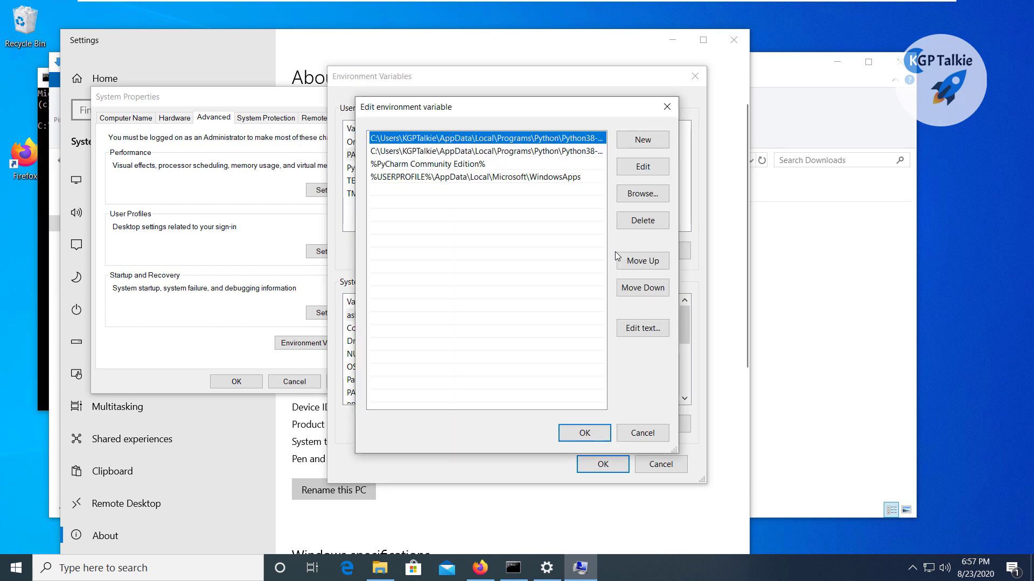
left_click(482, 151)
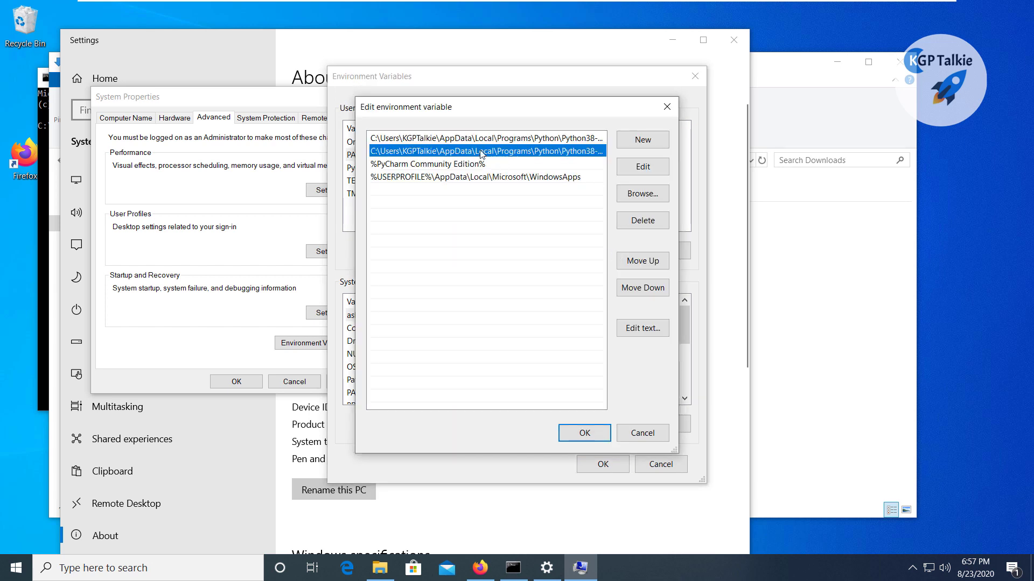
double_click(503, 149)
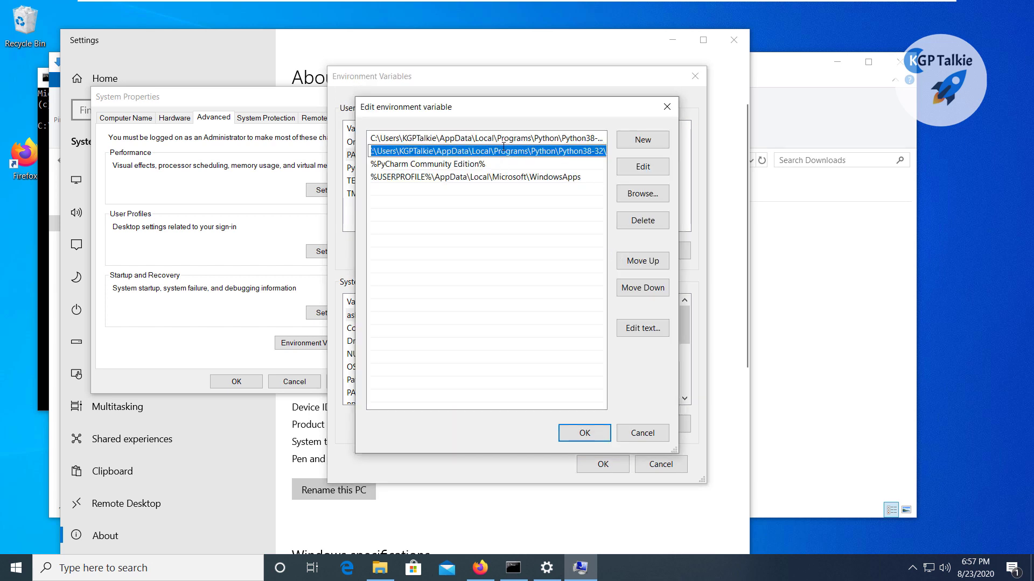
left_click(503, 148)
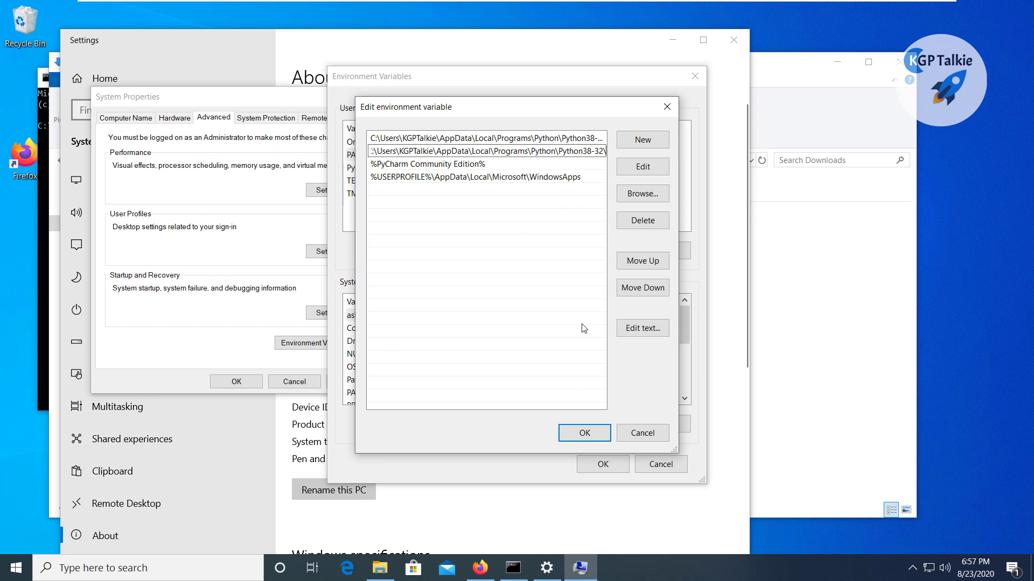
left_click(642, 434)
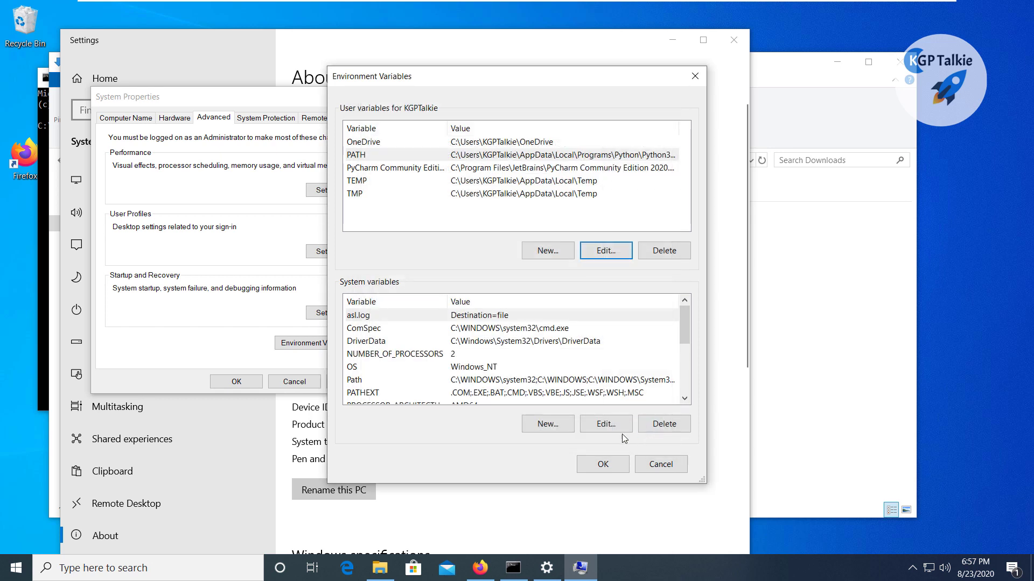
left_click(657, 466)
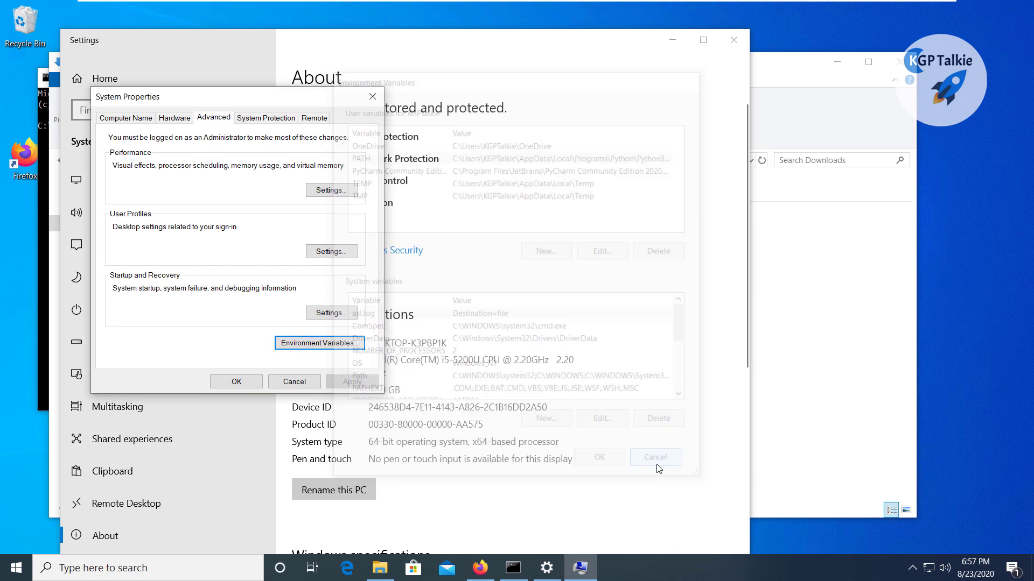
Step: Try to start Python from the already open Command Prompt with the command python, and close that window
left_click(513, 568)
type("pythin")
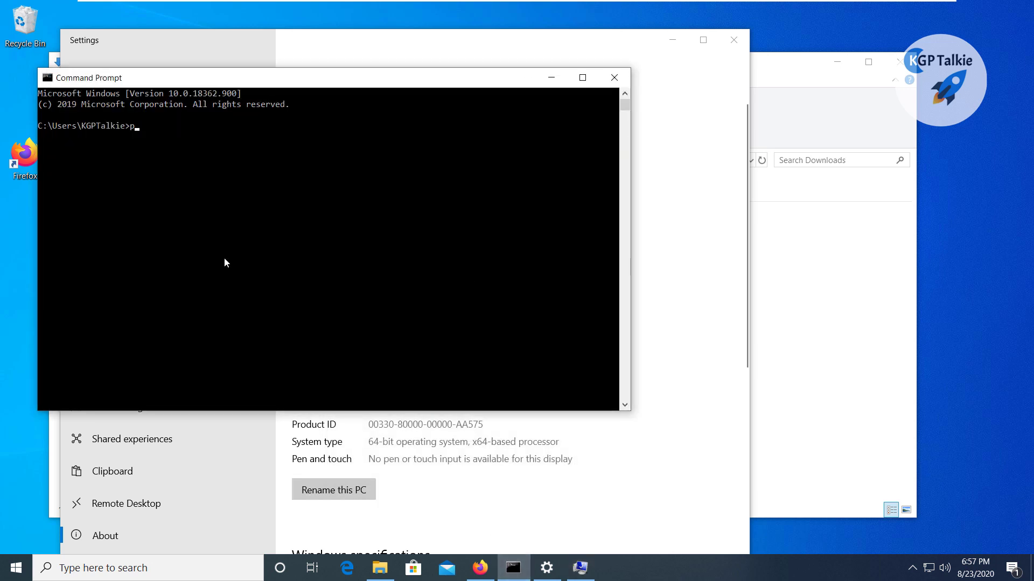
key("BackSpace")
key("BackSpace")
type("on")
key("Return")
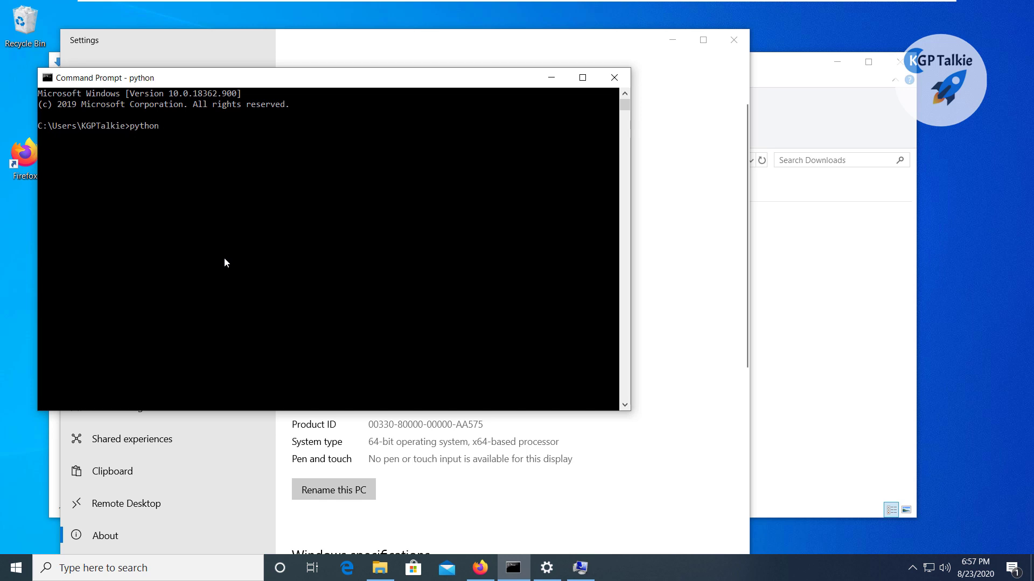
left_click(614, 77)
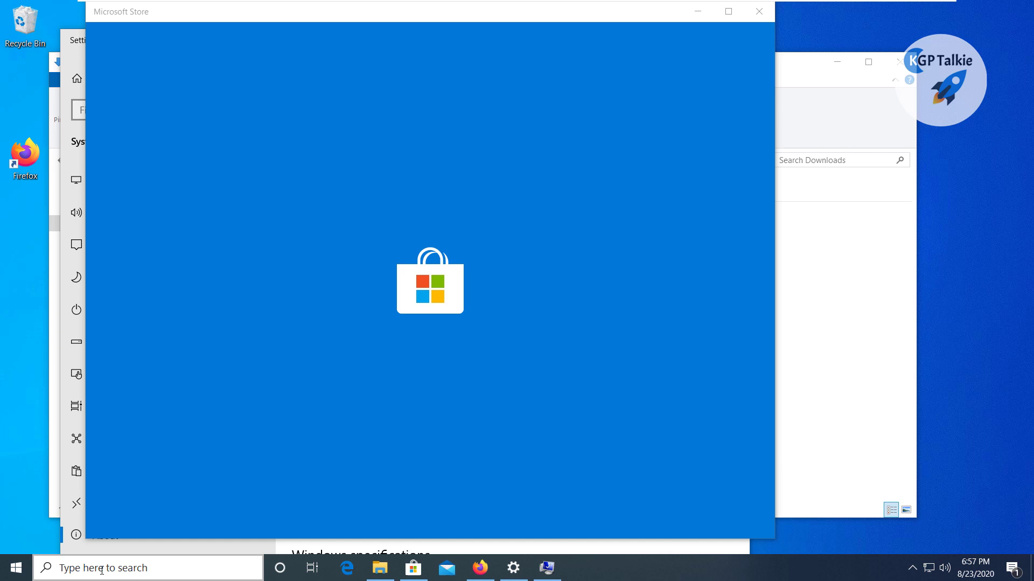
Step: Find Command Prompt through the Windows search and open a new Command Prompt window
left_click(102, 569)
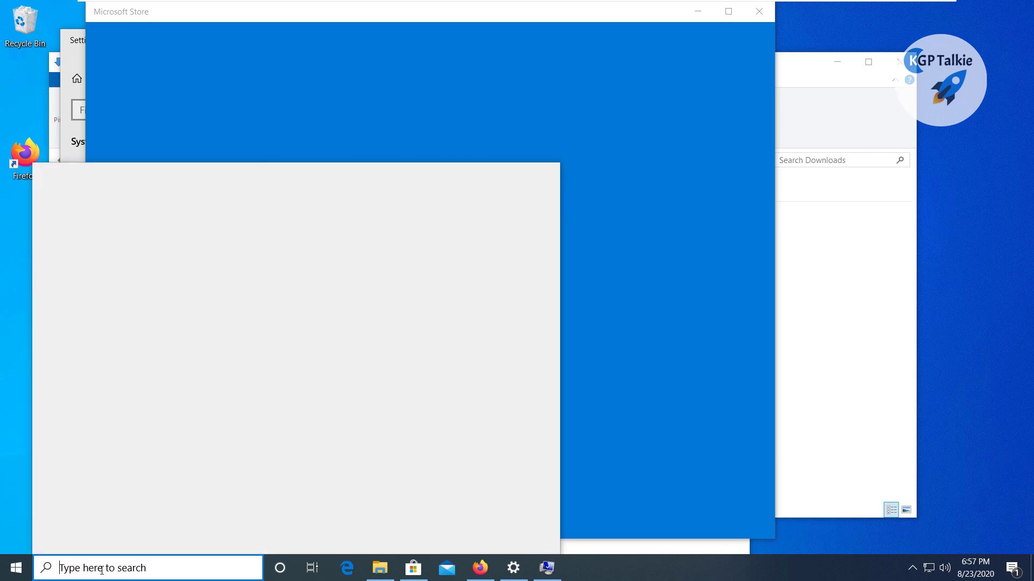
type("cmd")
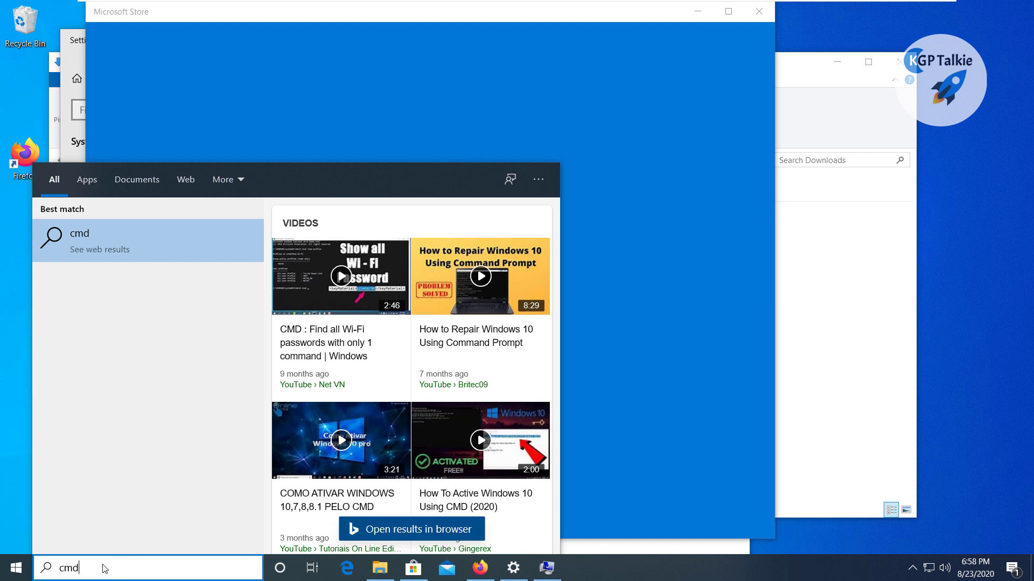
key("BackSpace")
key("BackSpace")
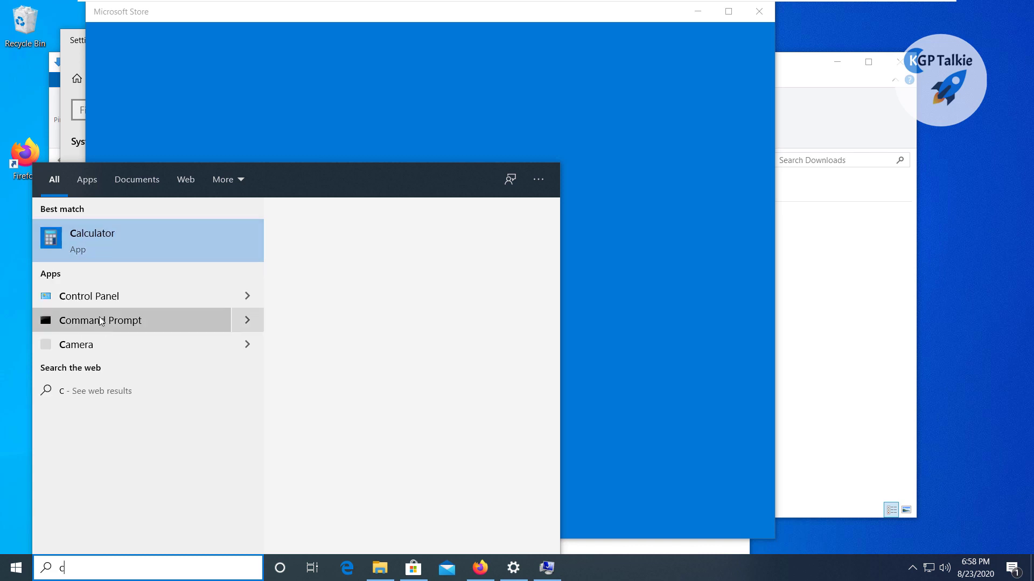
left_click(119, 318)
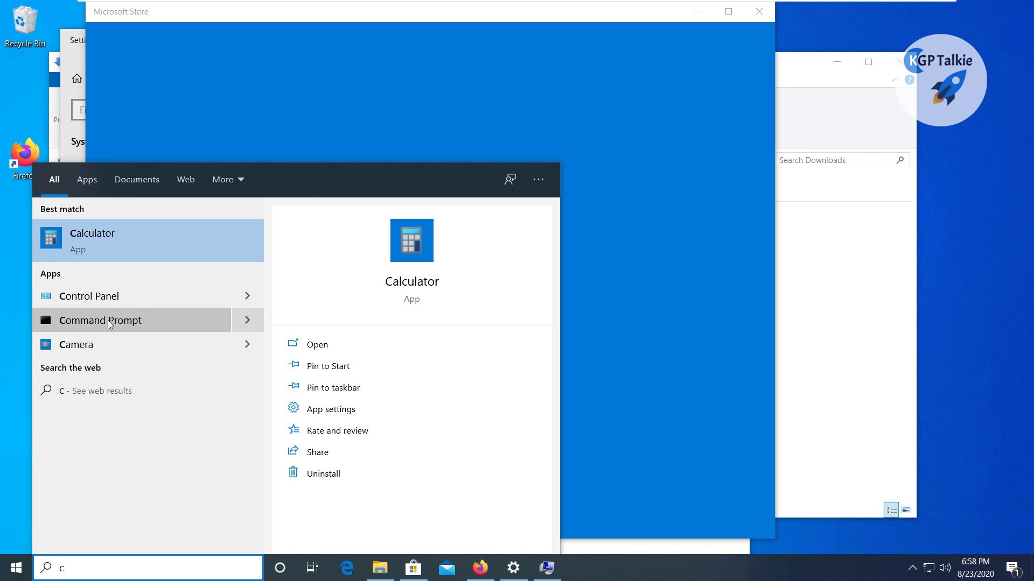
type("o")
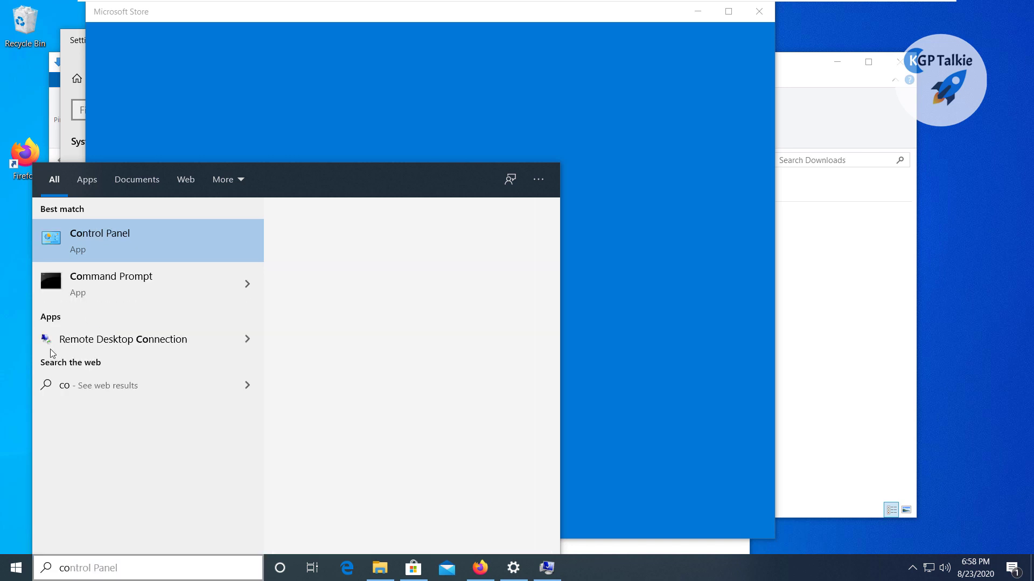
left_click(109, 287)
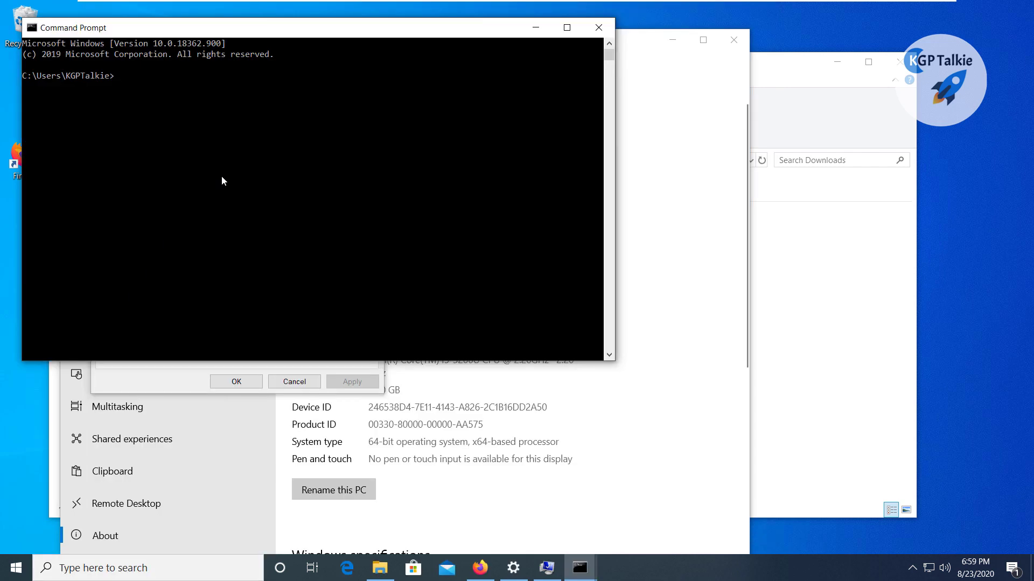
Step: Start the interpreter with the command python and check the version number in its startup line
type("python")
key("Return")
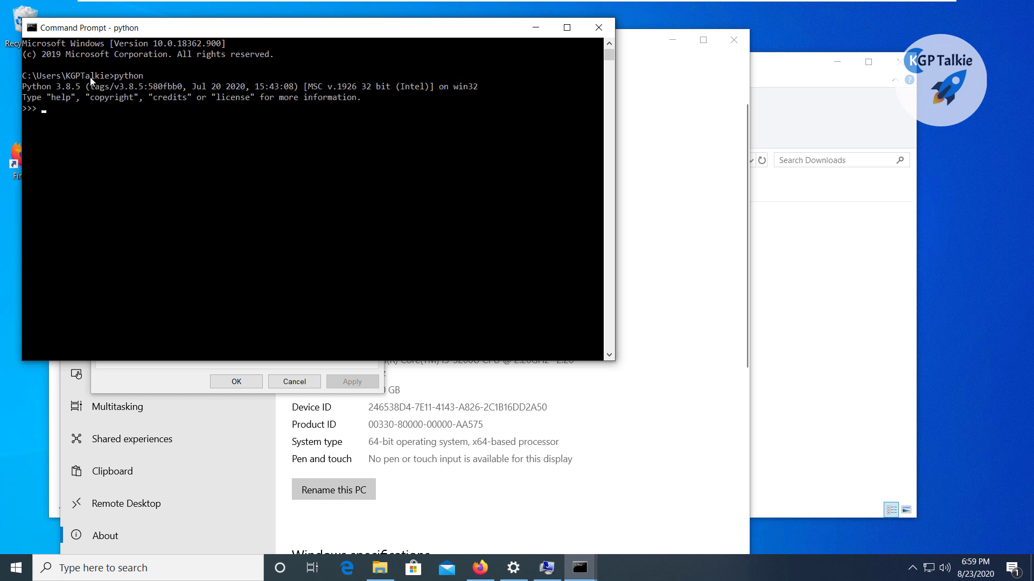
left_click_drag(56, 87, 84, 91)
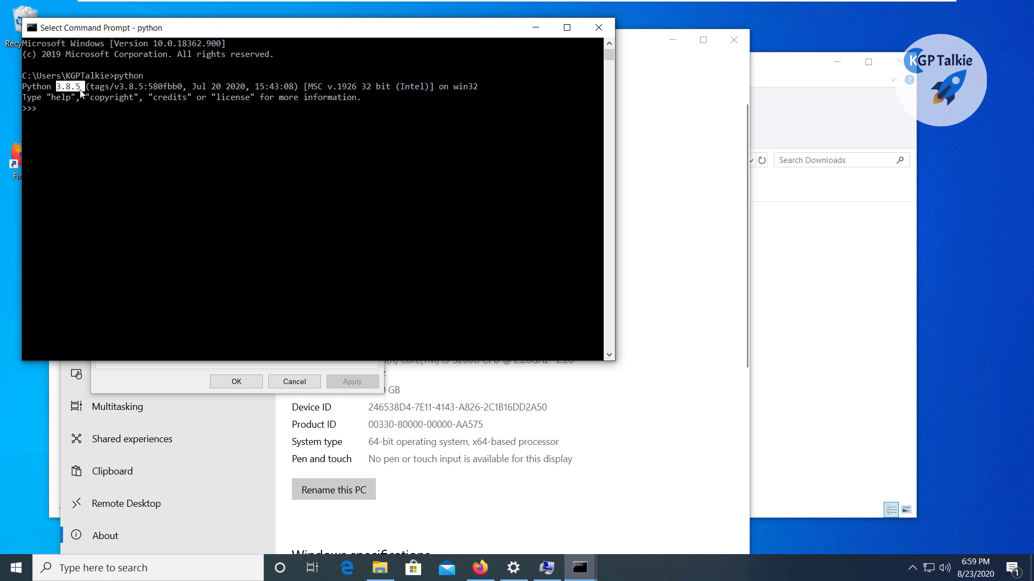
key("ctrl+c")
Step: Run print('hello world') in the Python interpreter and highlight the output line
type("print()")
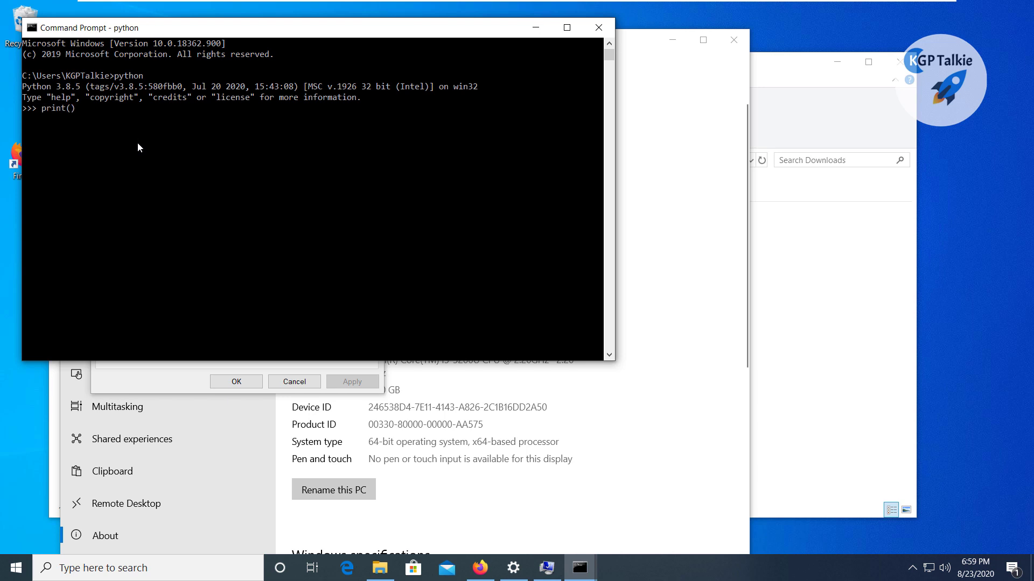
type("''")
key("Left")
type("hello world")
key("Return")
left_click_drag(86, 120, 22, 121)
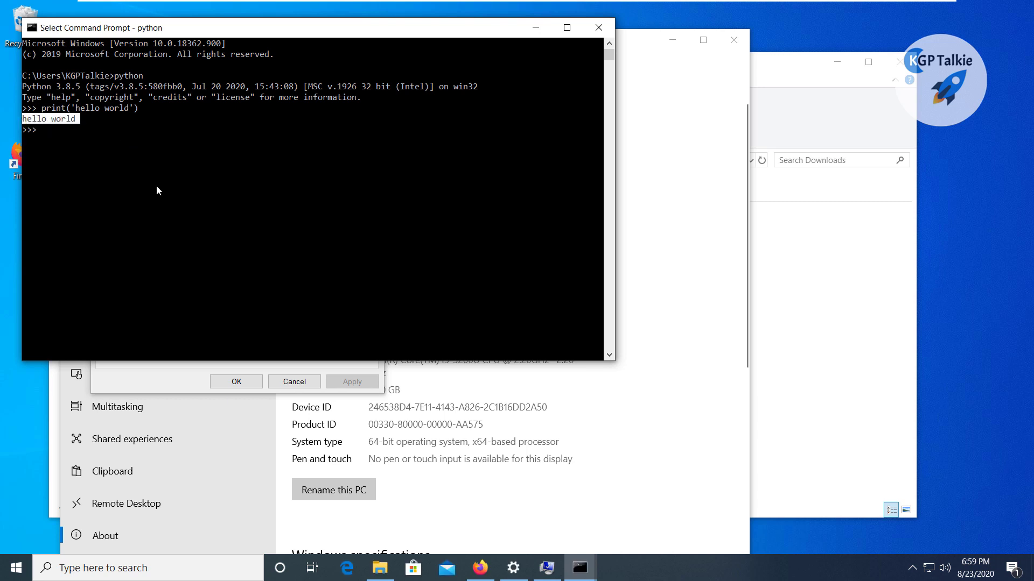